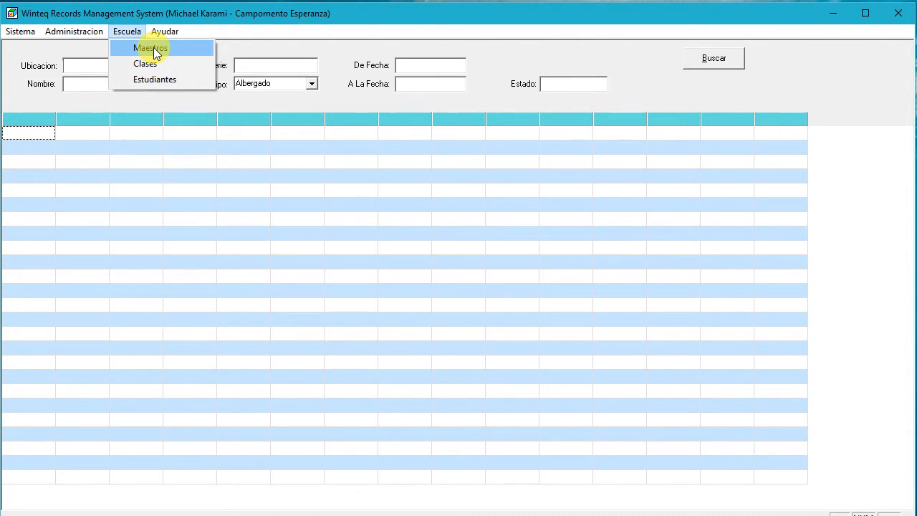
Open the teachers list and view the blank form for adding a teacher, closing it without adding anyone.
click(151, 48)
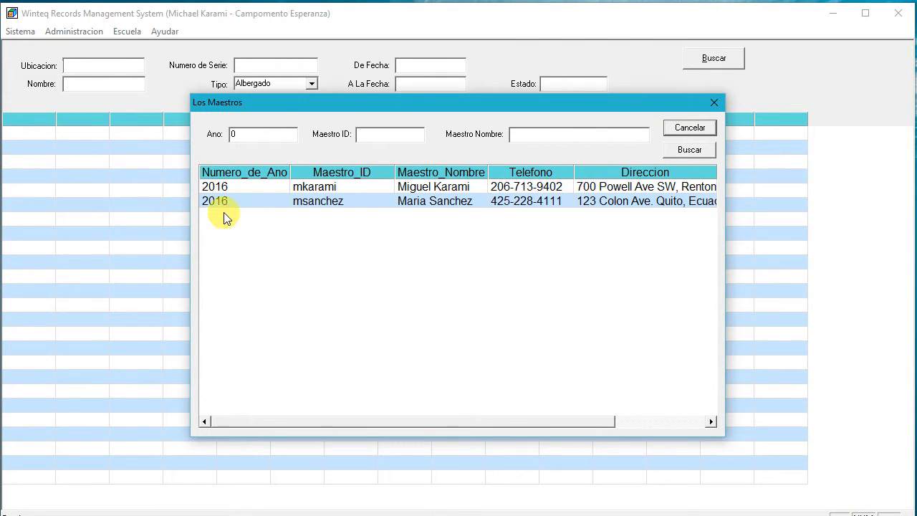
right_click(324, 189)
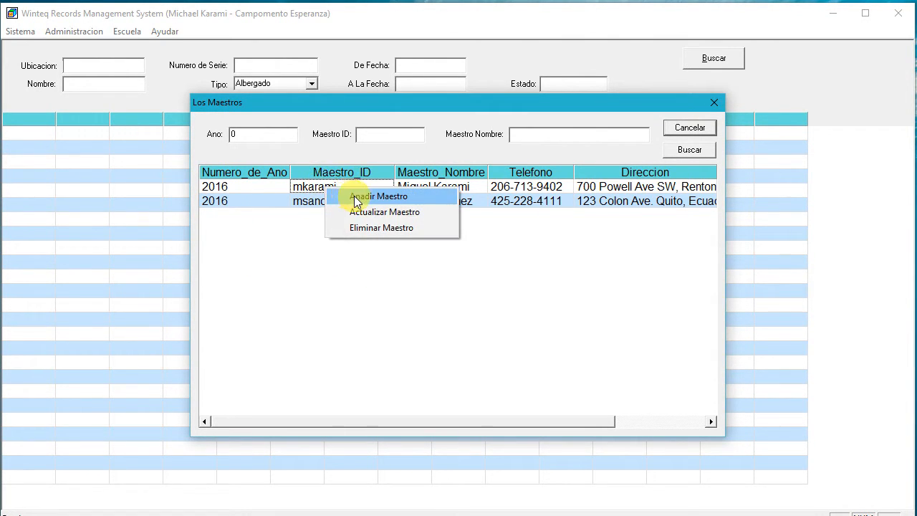
click(348, 193)
click(591, 190)
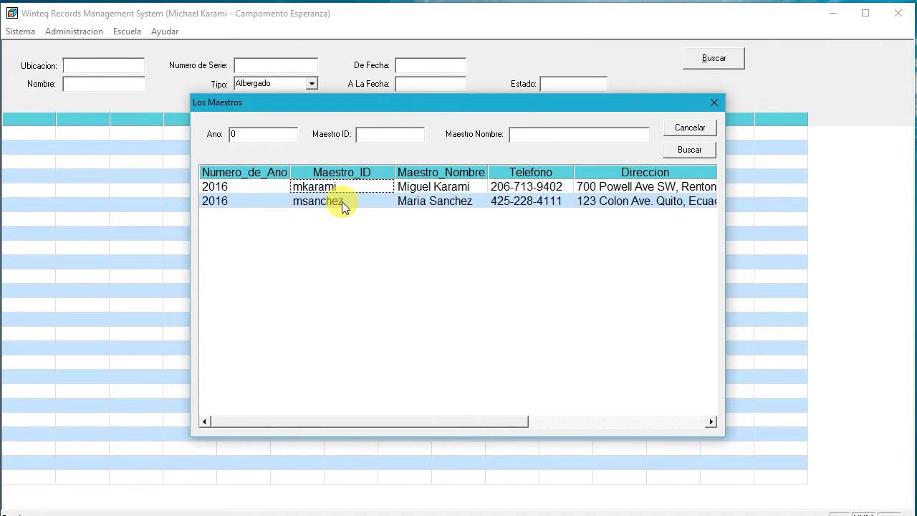
View the first teacher's record in its update form, then close the record and the teachers list without changes.
right_click(319, 194)
click(370, 213)
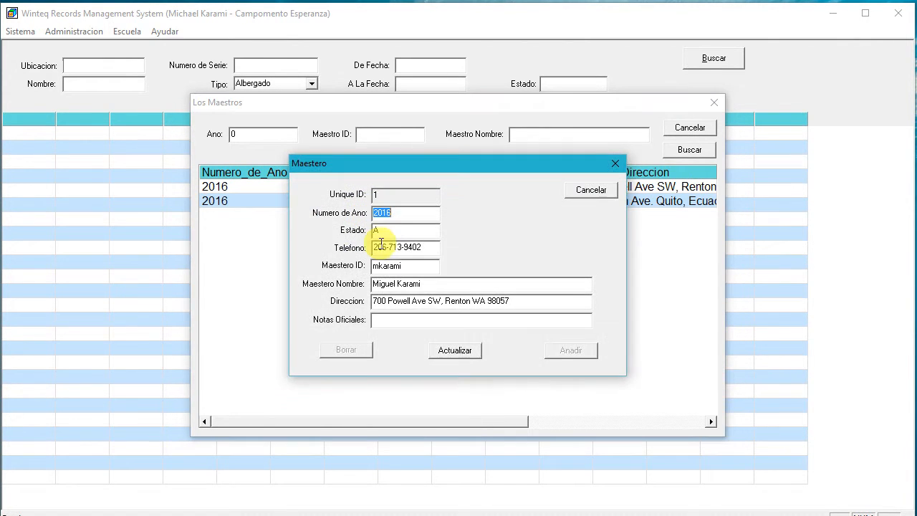
click(589, 191)
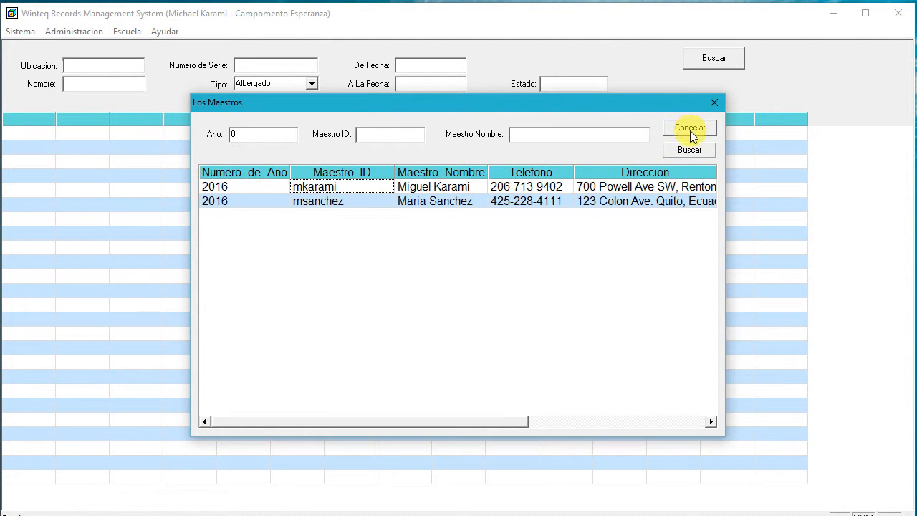
click(692, 131)
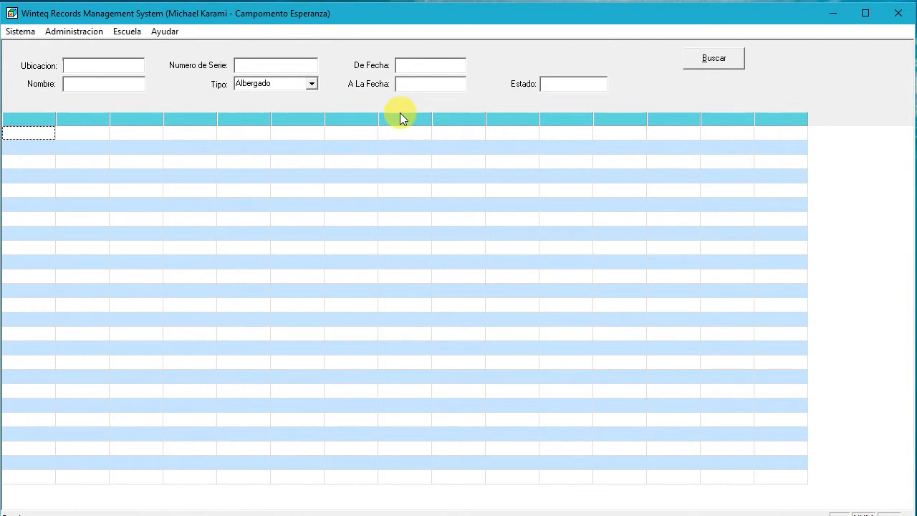
Open the school's class list and filter it to grade 5.
click(126, 33)
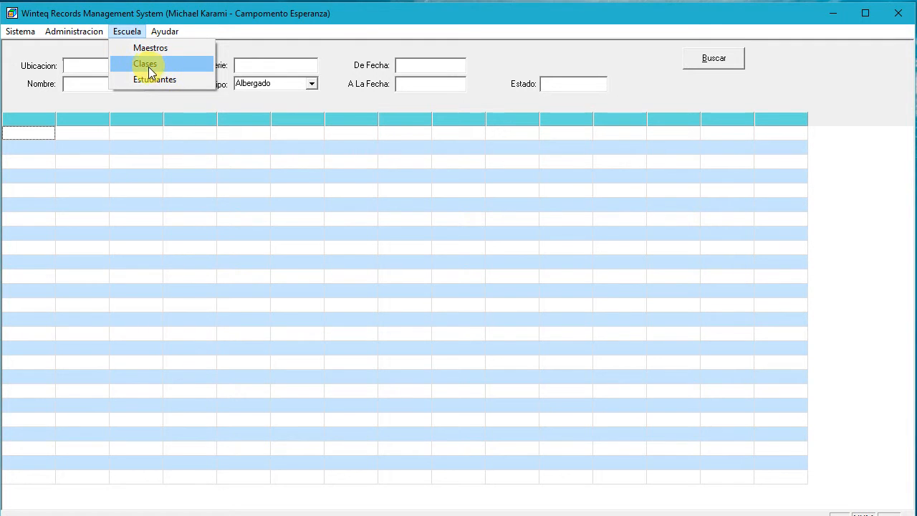
click(146, 65)
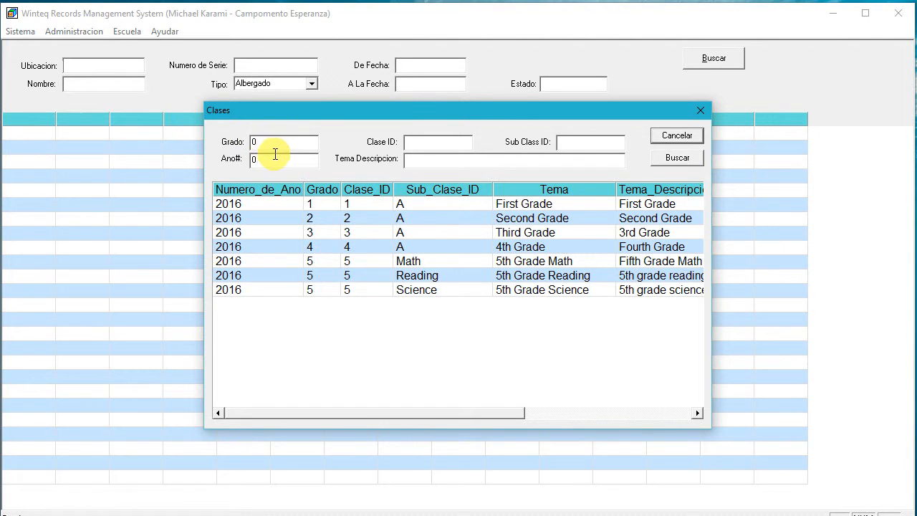
double_click(252, 142)
text(5)
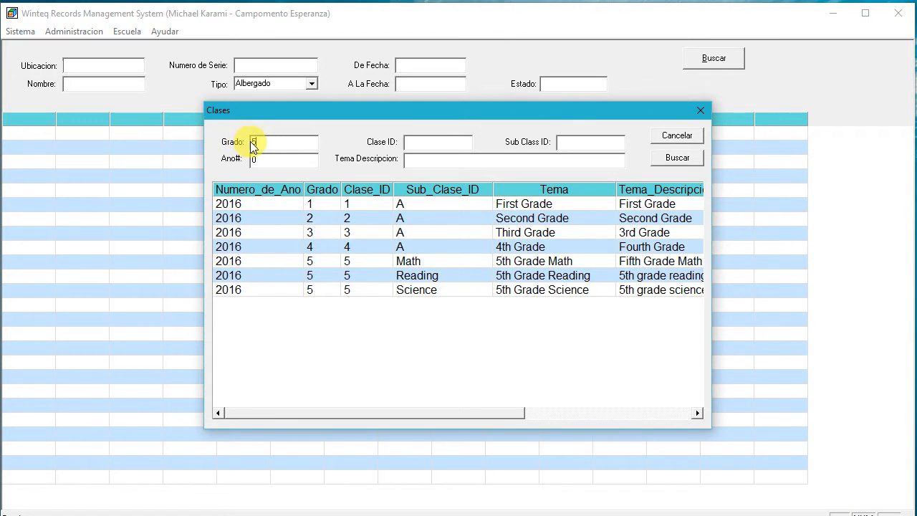
key(Return)
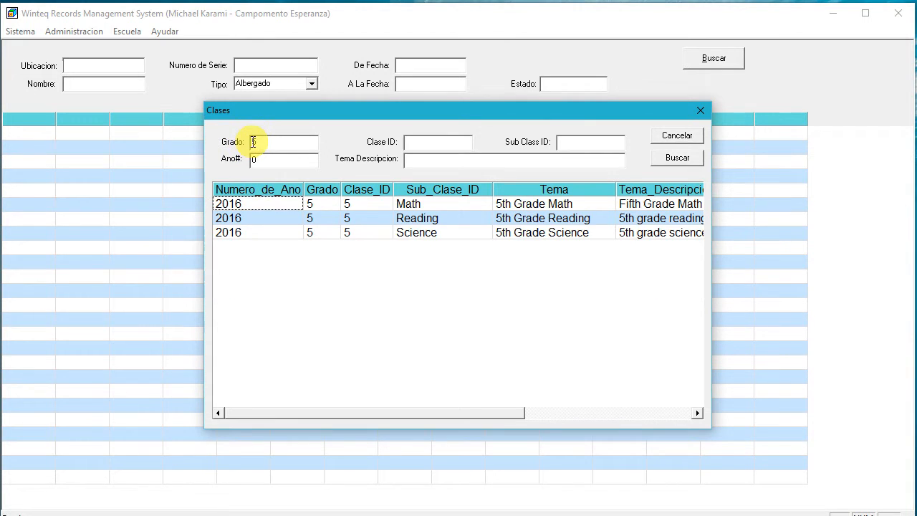
Open the 5th Grade Math class for updating, check its assigned teacher ID, and close it without changes.
right_click(351, 209)
click(391, 231)
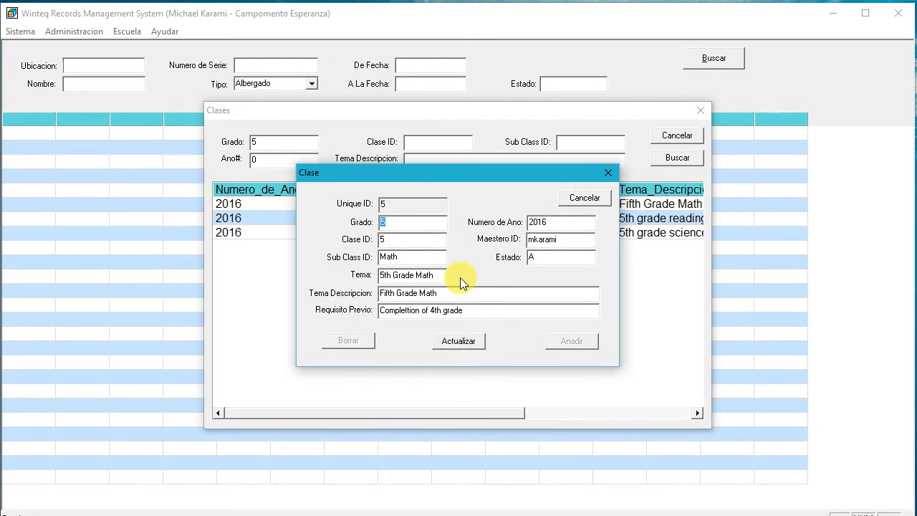
double_click(544, 239)
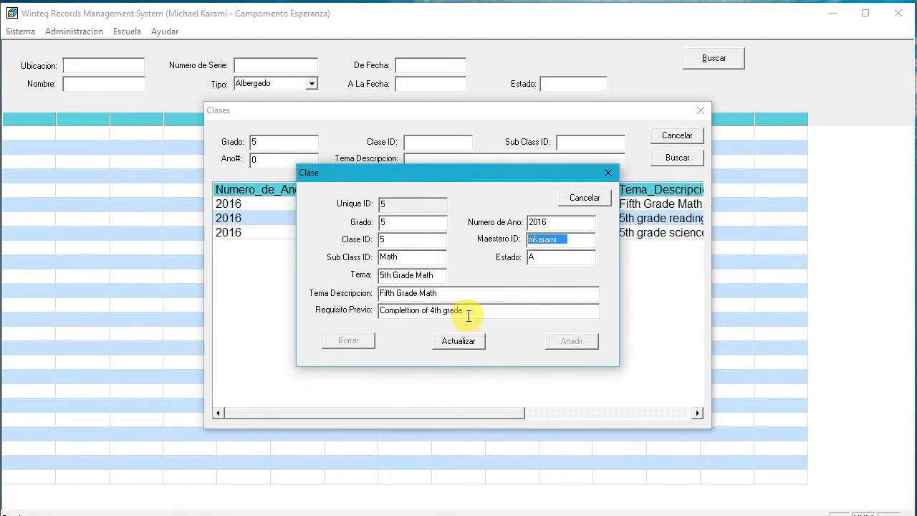
click(585, 200)
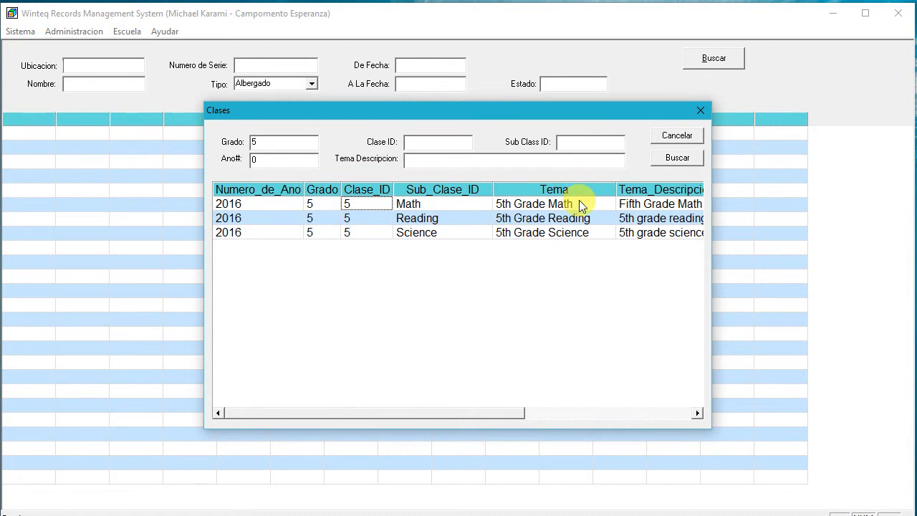
Reset the class list's grade filter to 0 and view the First Term HW item in the First Grade class scheme.
drag(265, 139, 232, 143)
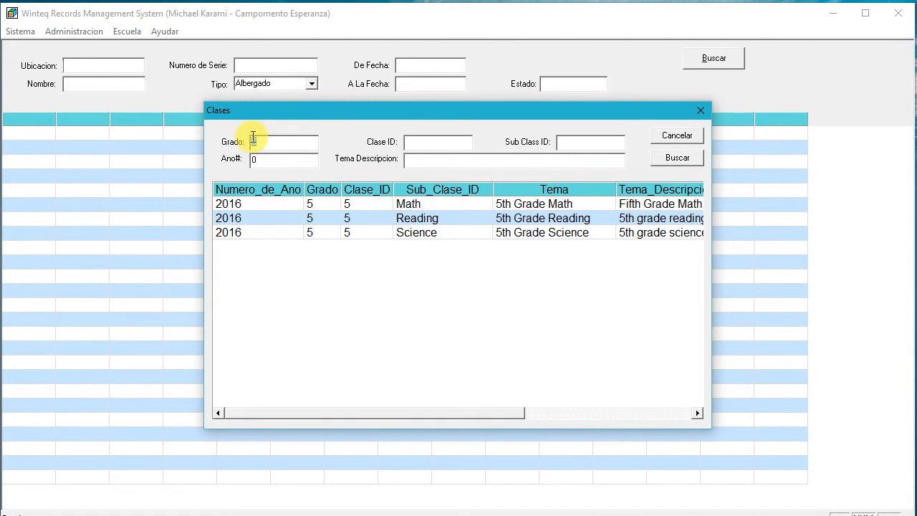
text(0)
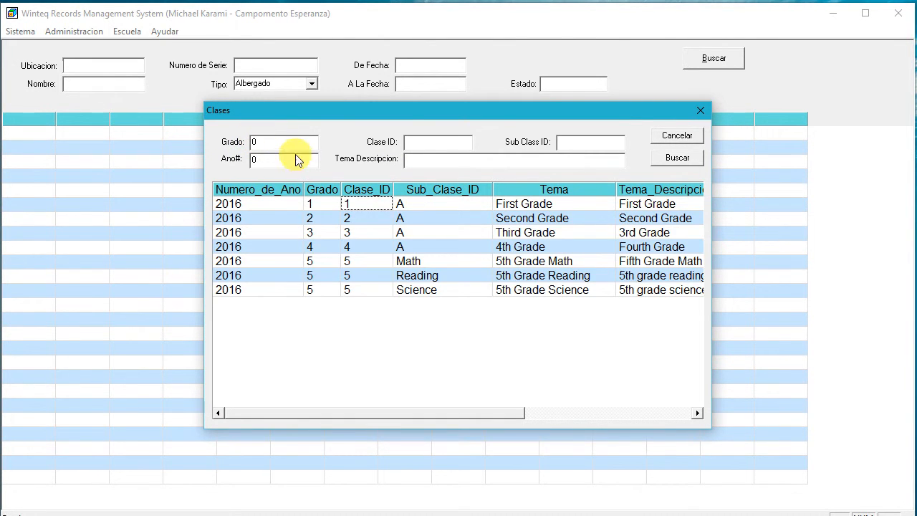
double_click(257, 204)
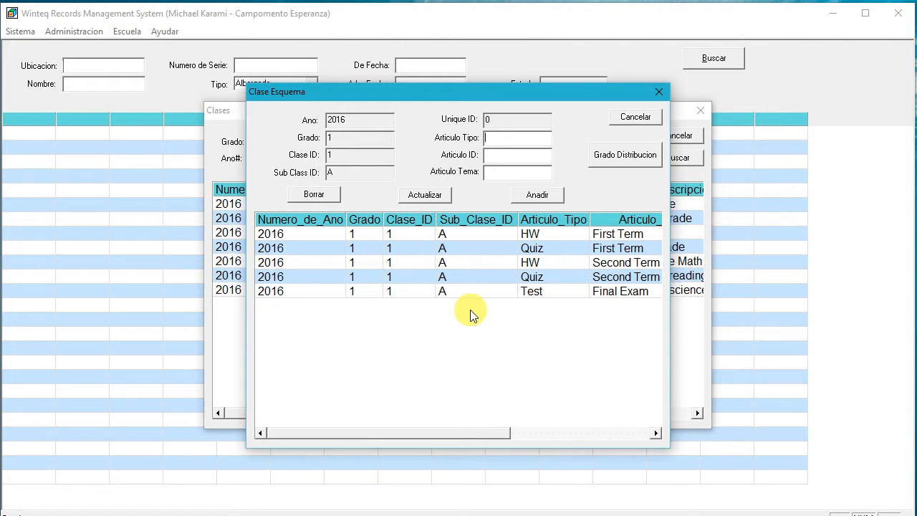
click(340, 232)
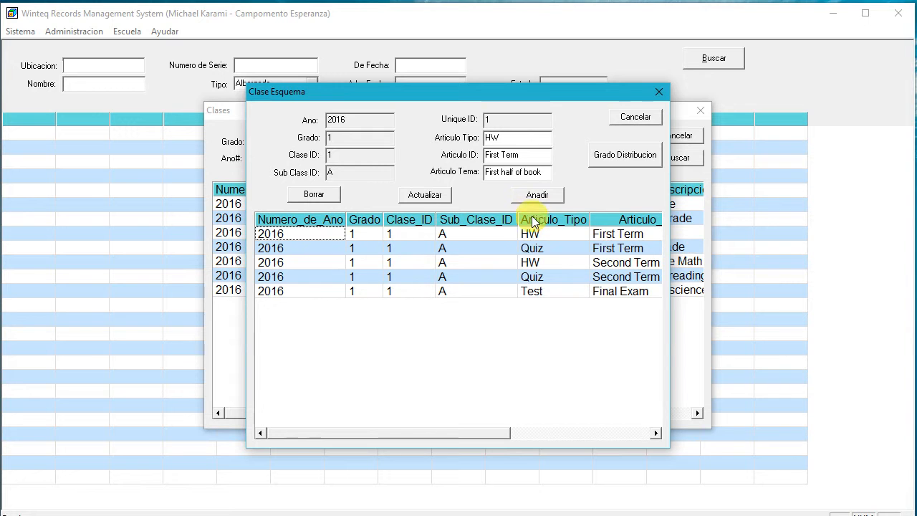
View the HW entry in the First Grade class's grade distribution, then close the distribution and the class scheme.
click(626, 158)
drag(484, 121, 504, 314)
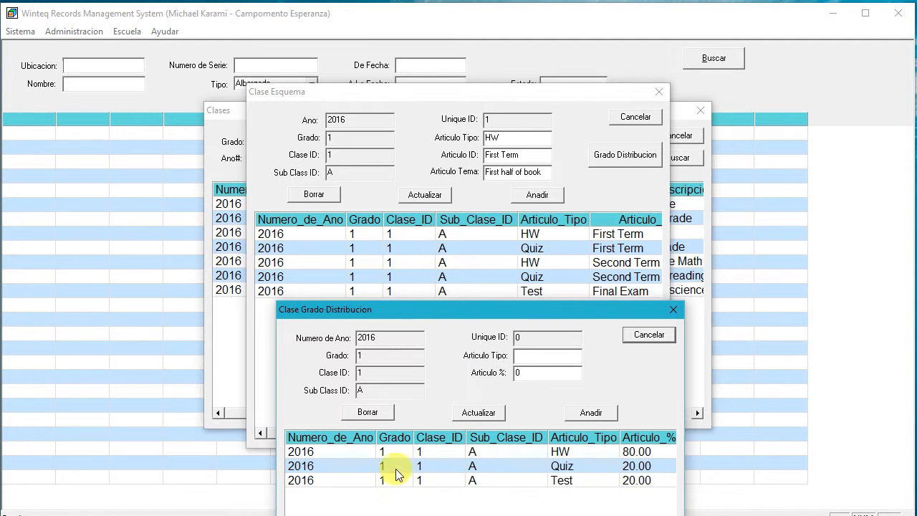
click(381, 453)
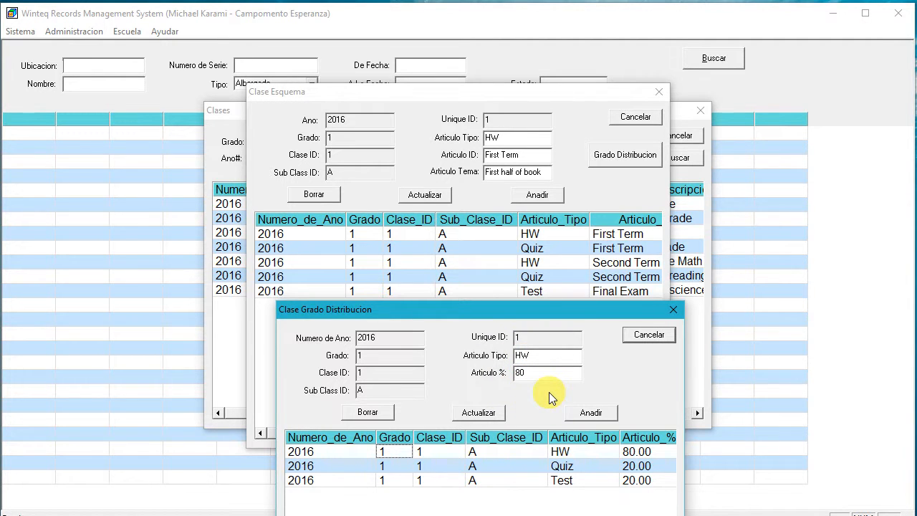
click(648, 339)
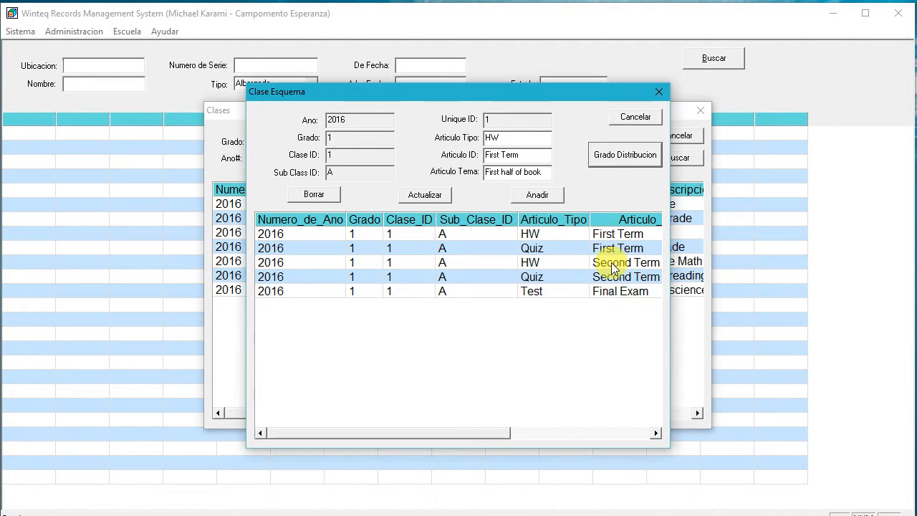
click(633, 119)
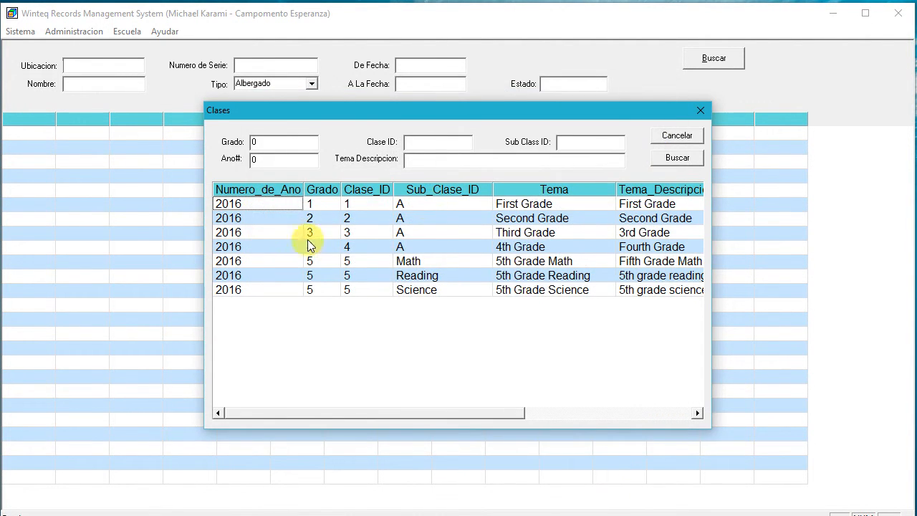
Preview the printable student list report for the First Grade class and close the preview.
right_click(244, 208)
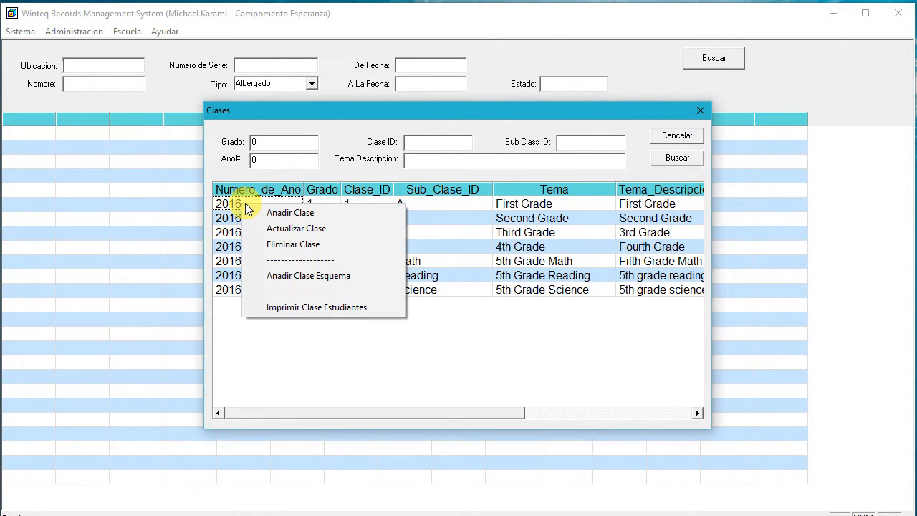
click(305, 308)
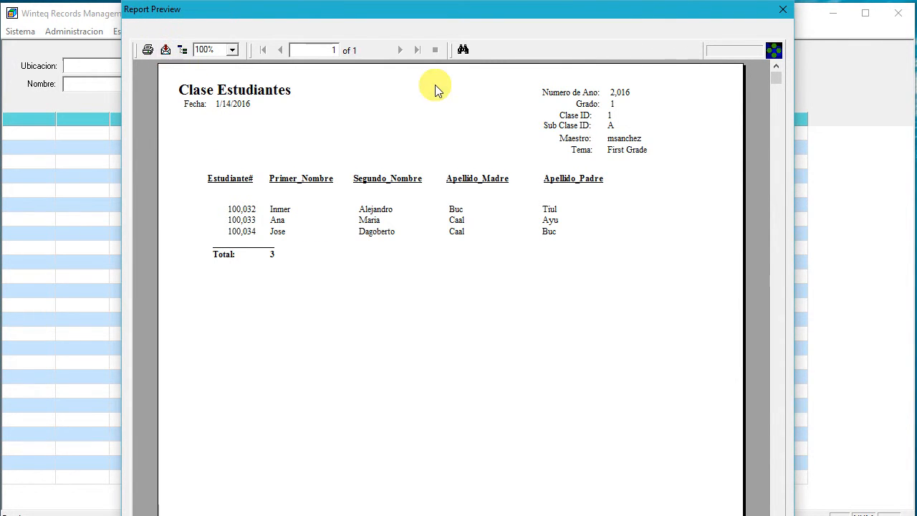
click(783, 12)
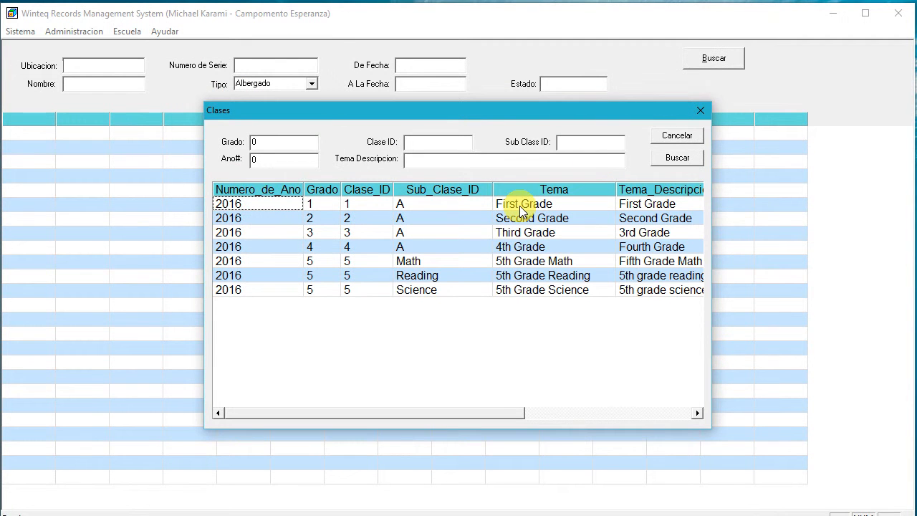
Try to add a class scheme to the First Grade class.
right_click(250, 206)
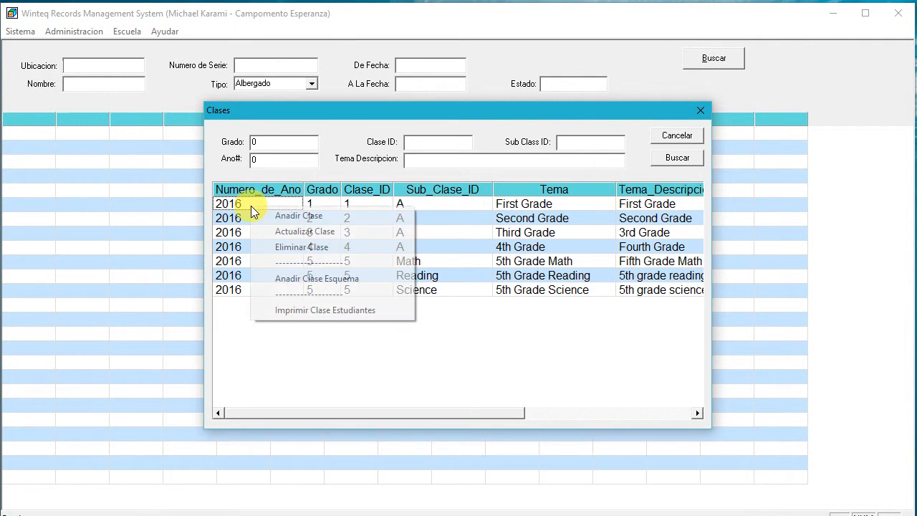
click(321, 286)
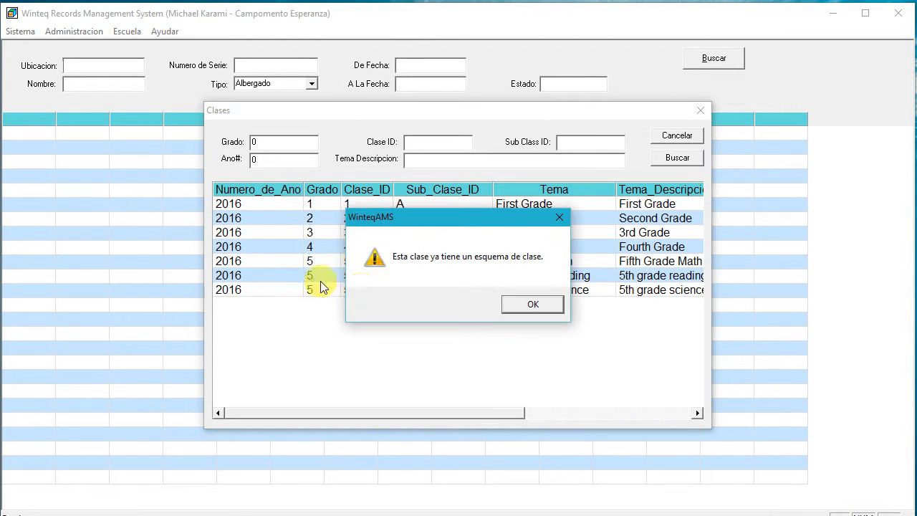
click(536, 307)
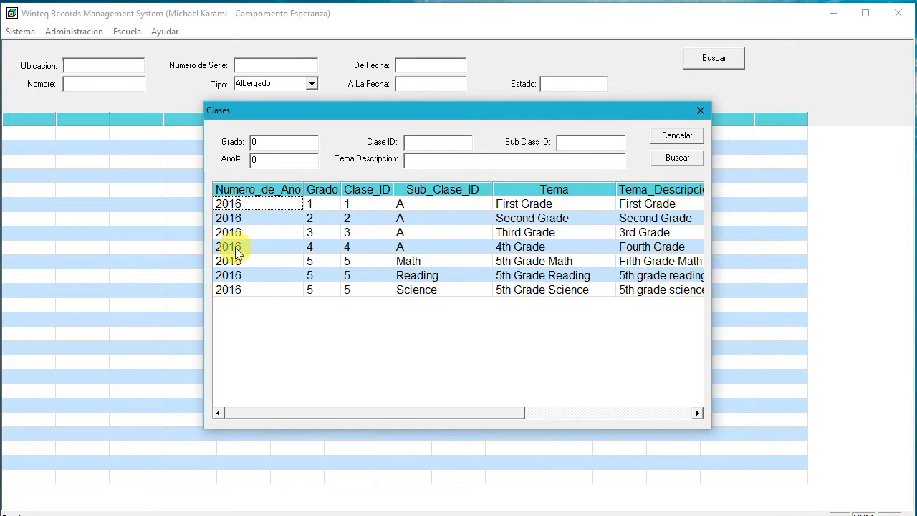
Check the class schemes of the 4th Grade and Third Grade classes, closing each one after viewing.
double_click(236, 253)
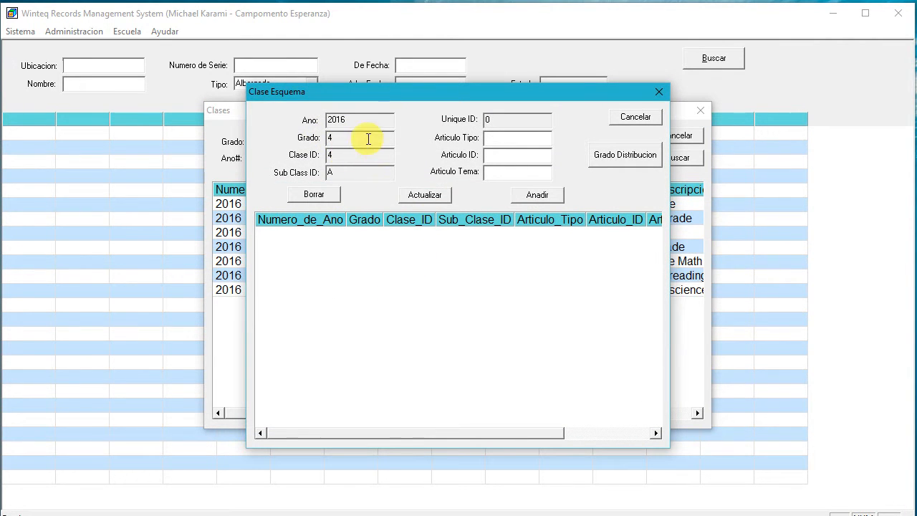
click(635, 119)
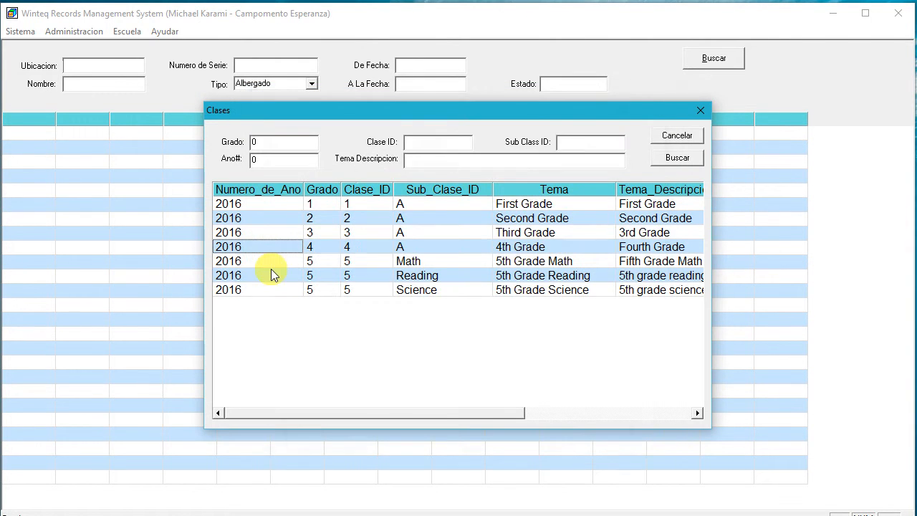
double_click(237, 232)
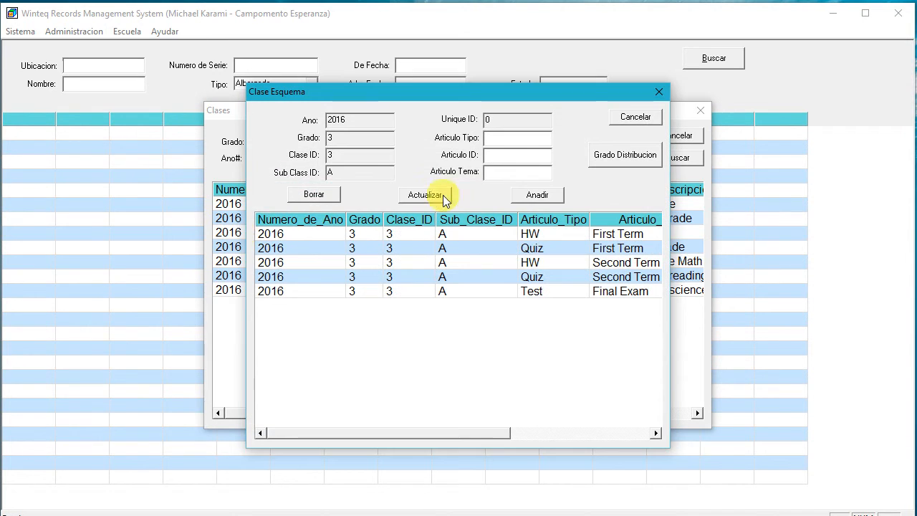
click(632, 120)
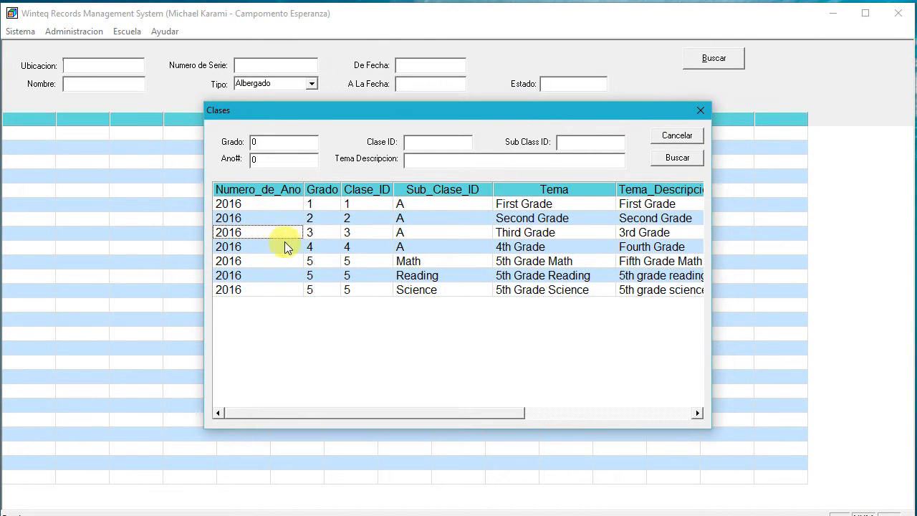
Copy the 2016 class scheme from grade 3, class ID 3, sub class A to the 4th Grade class.
right_click(237, 252)
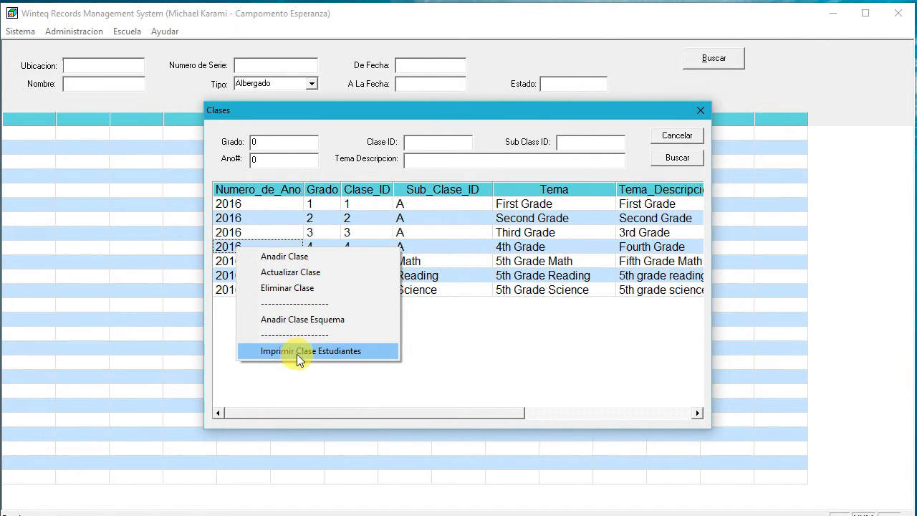
click(290, 324)
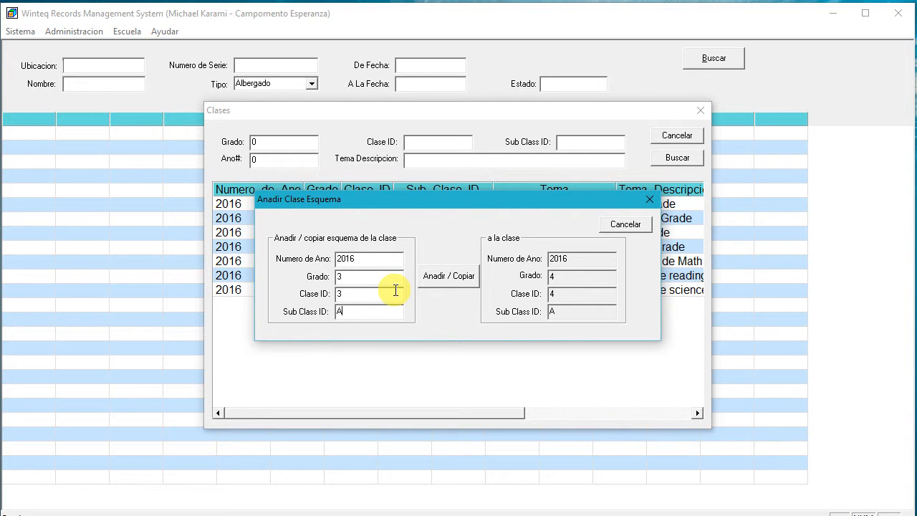
drag(420, 205, 402, 250)
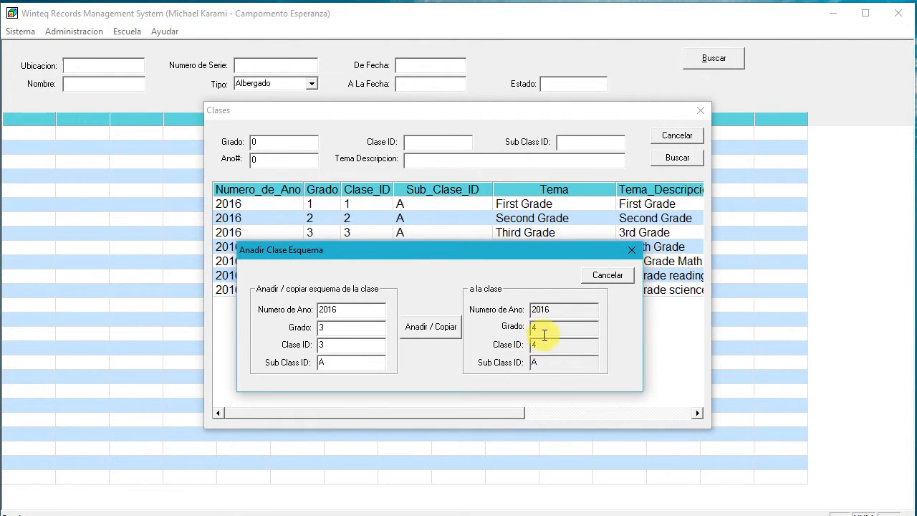
click(434, 328)
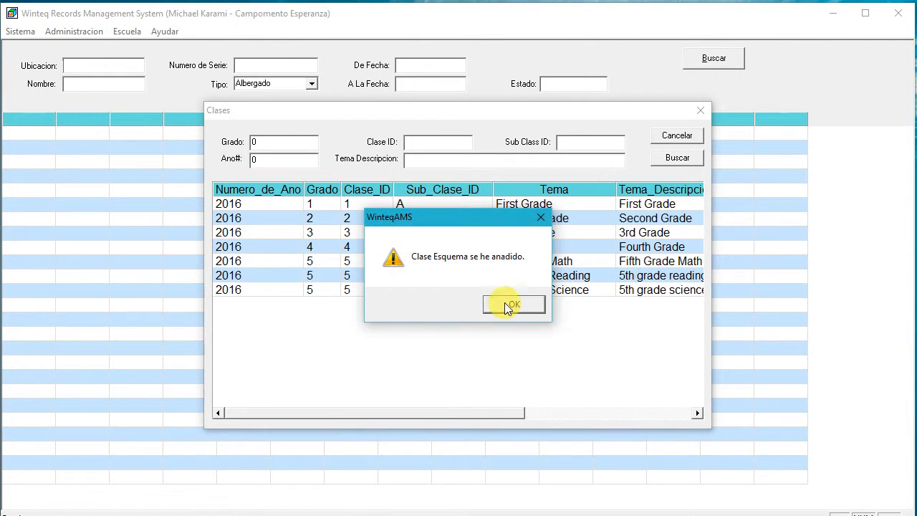
Examine the 4th Grade class scheme and its grade distribution, and close the class windows.
click(513, 305)
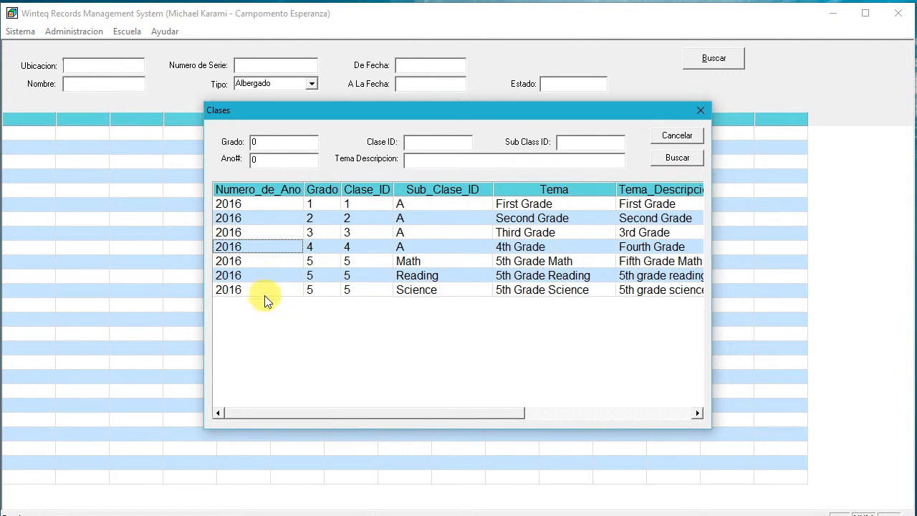
double_click(236, 248)
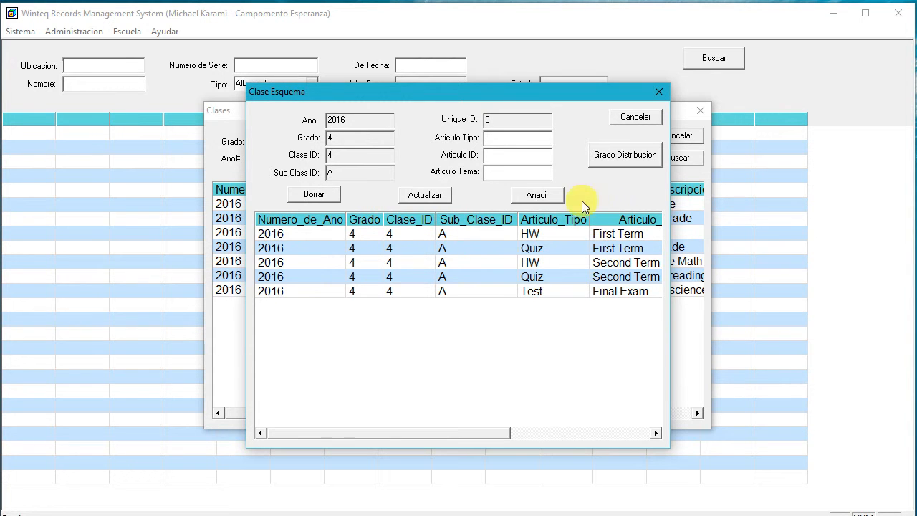
click(622, 156)
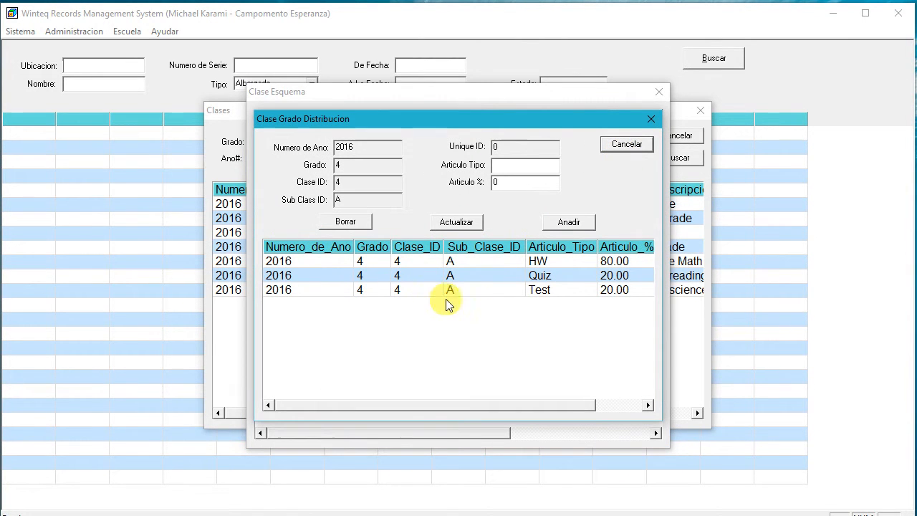
click(627, 147)
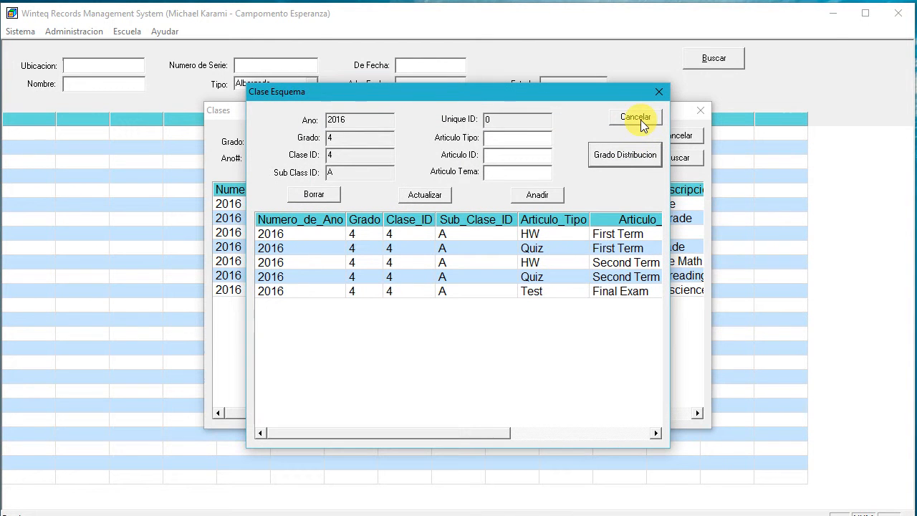
click(355, 236)
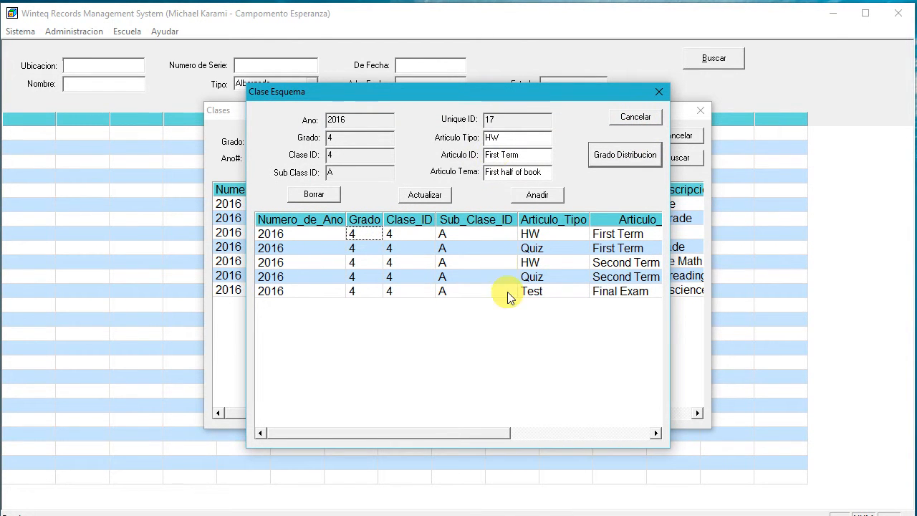
click(637, 121)
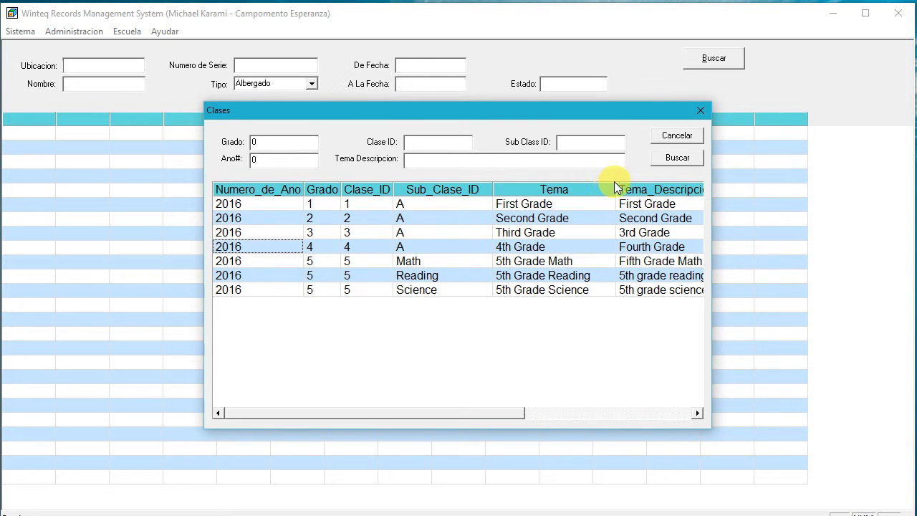
right_click(241, 248)
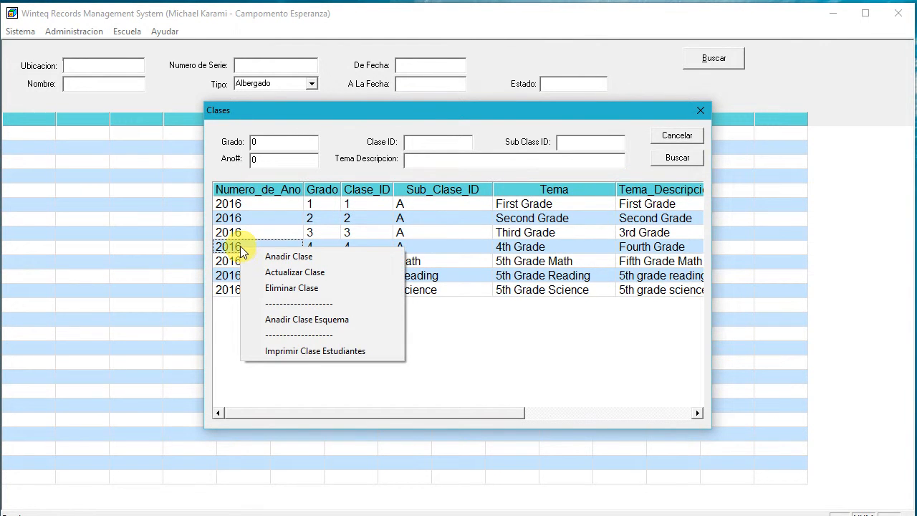
click(238, 246)
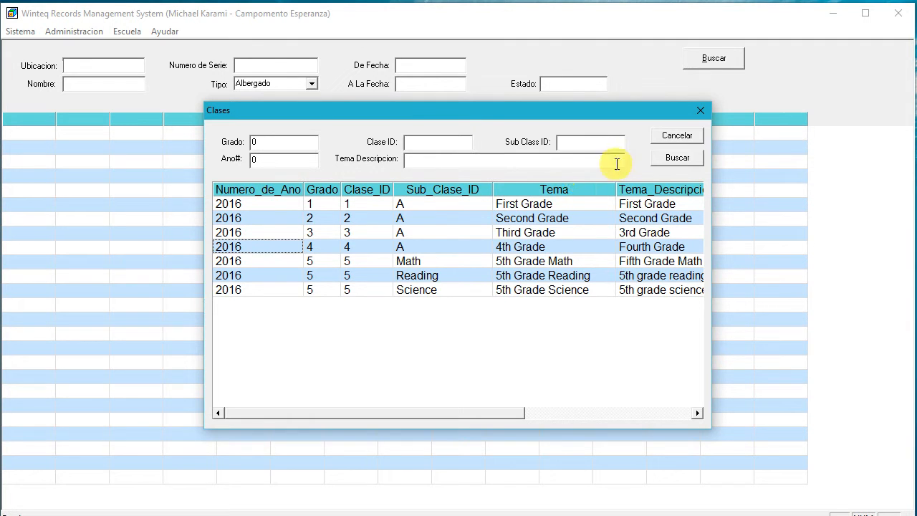
click(681, 137)
Open the student list and filter it to grade 1.
click(127, 31)
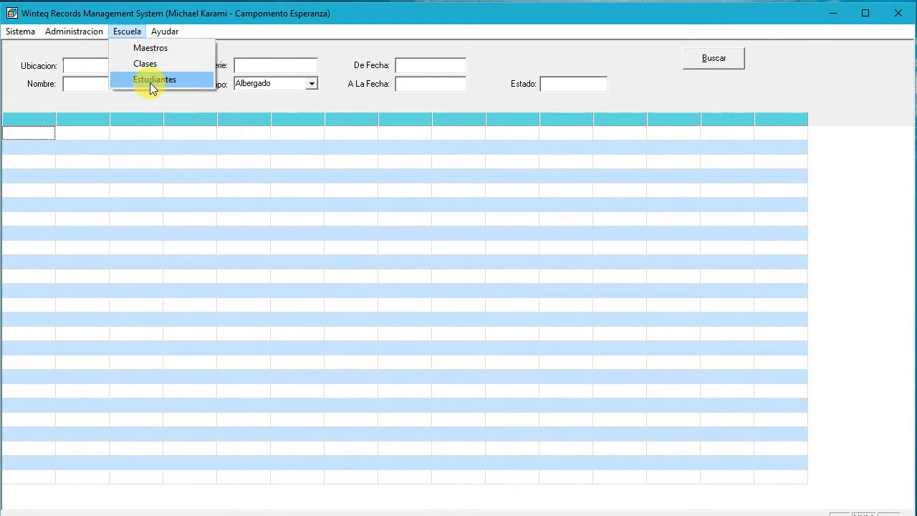
click(151, 81)
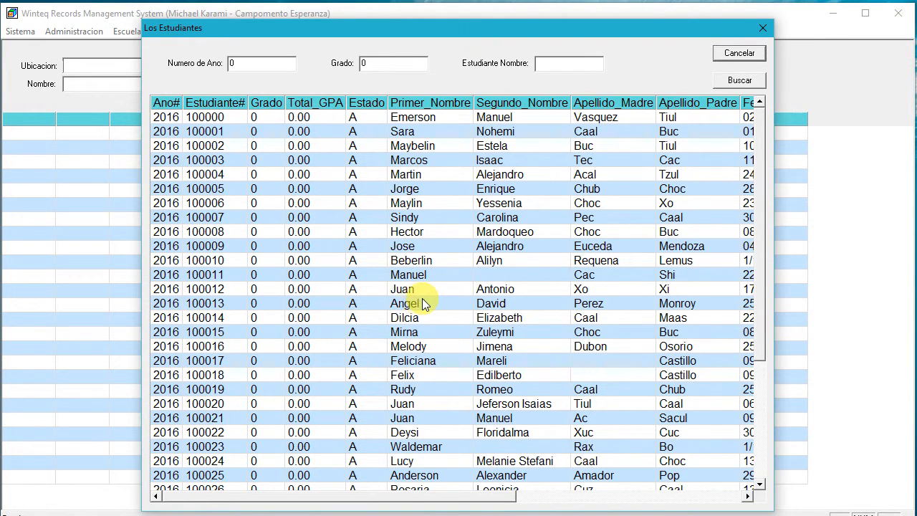
click(355, 63)
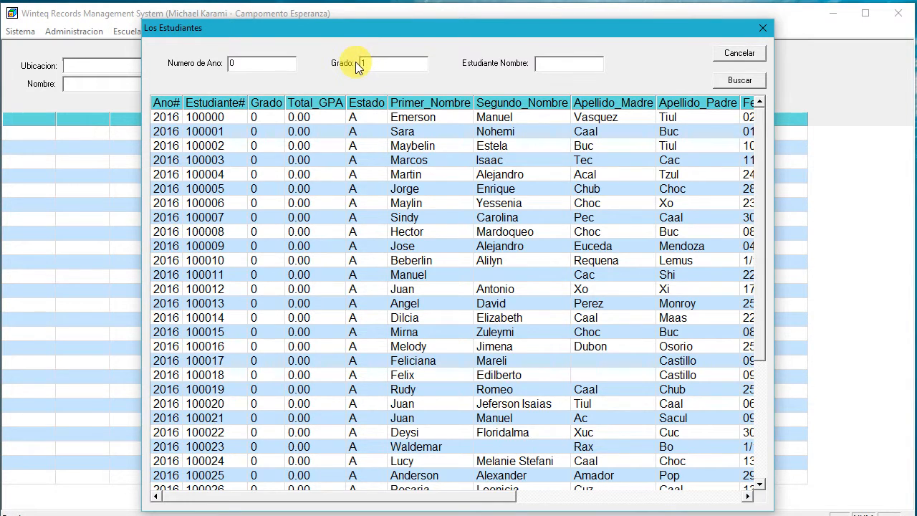
text(1)
key(Return)
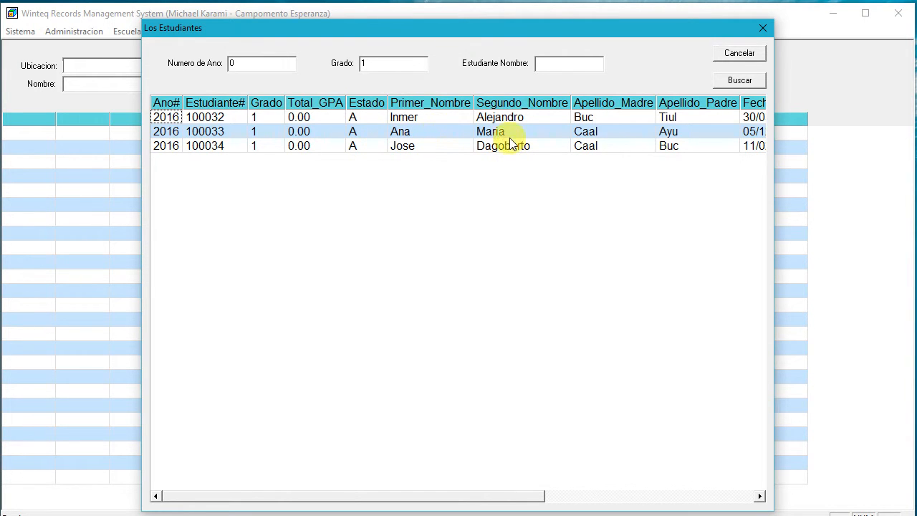
Open the class records of the second listed student and view the details of the First Grade class.
double_click(171, 133)
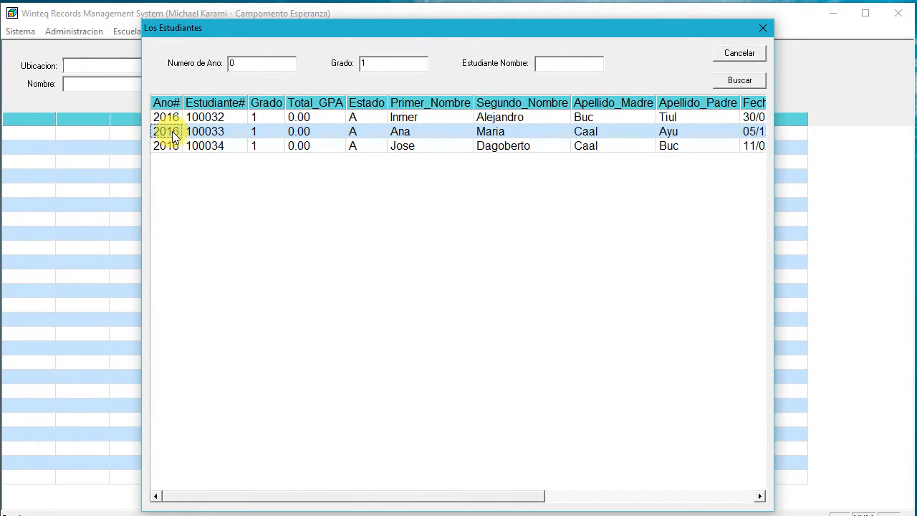
drag(303, 120, 312, 165)
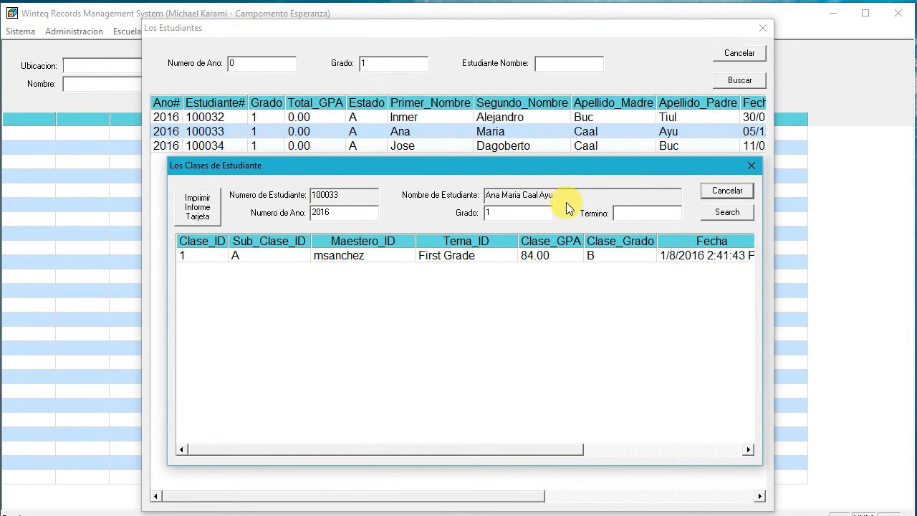
drag(565, 195, 473, 197)
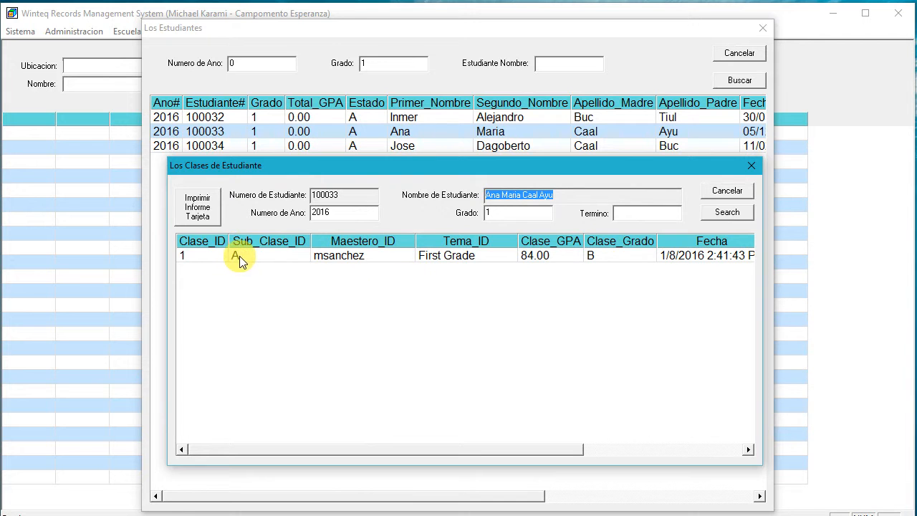
double_click(206, 258)
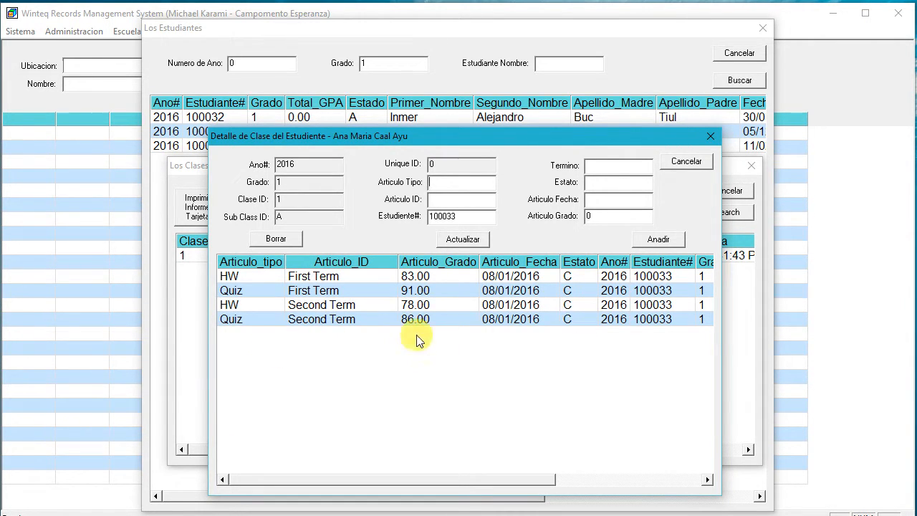
Add a class detail of type Test with article ID Final, status O and grade 0, and close the student's class details.
click(319, 305)
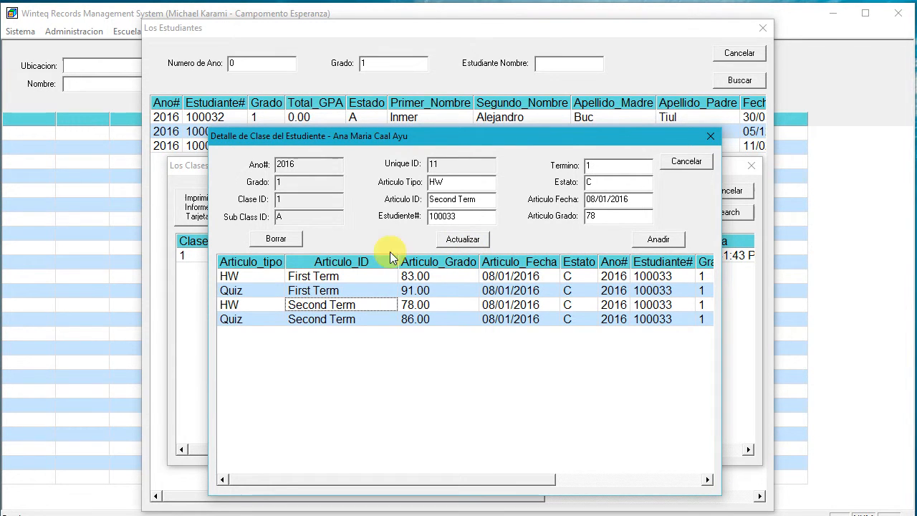
drag(418, 180, 466, 199)
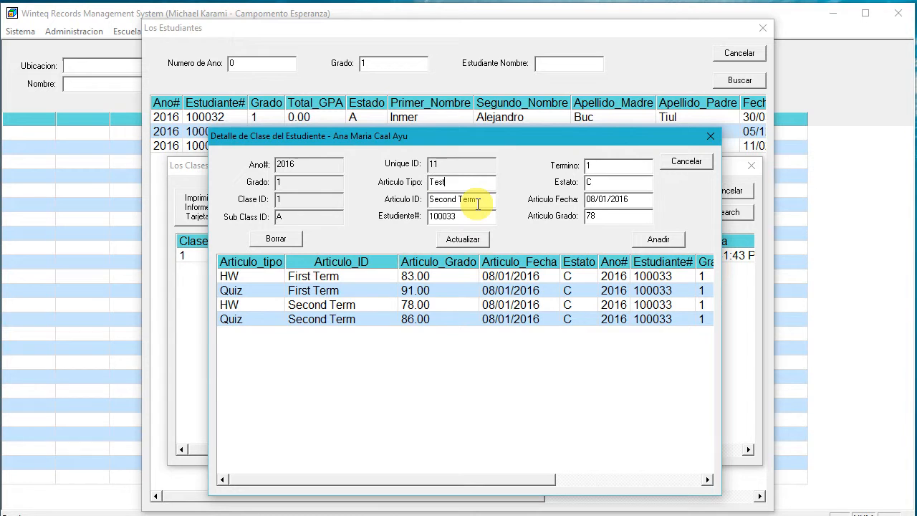
key(Tab)
text(Final)
key(Tab)
key(Tab)
key(Tab)
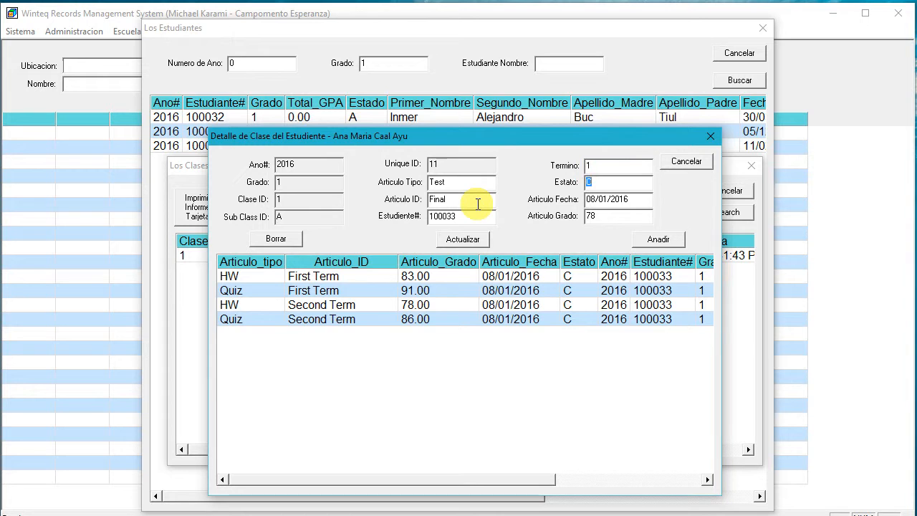
text(O)
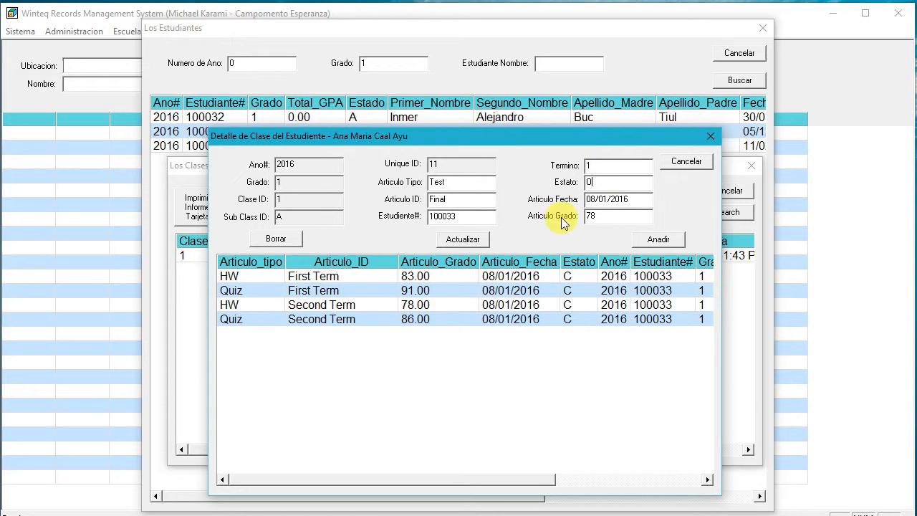
key(Tab)
key(Tab)
text(0)
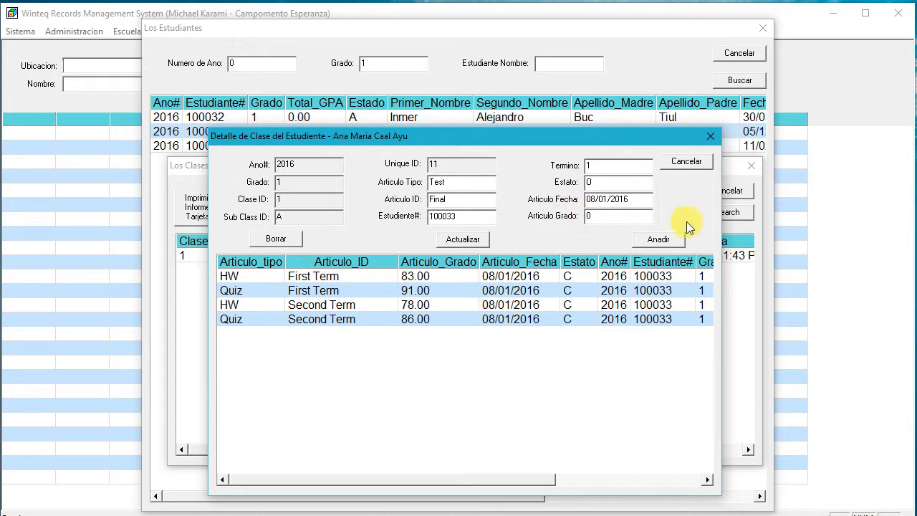
click(663, 239)
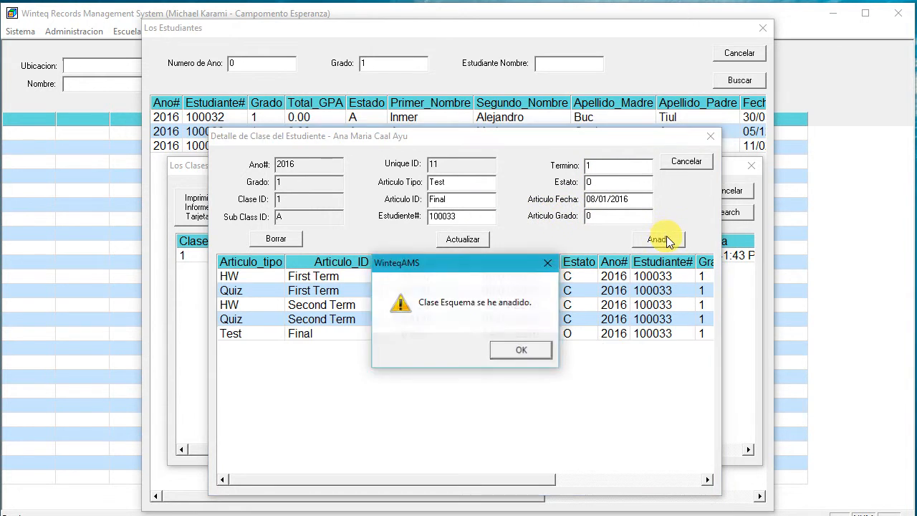
click(505, 353)
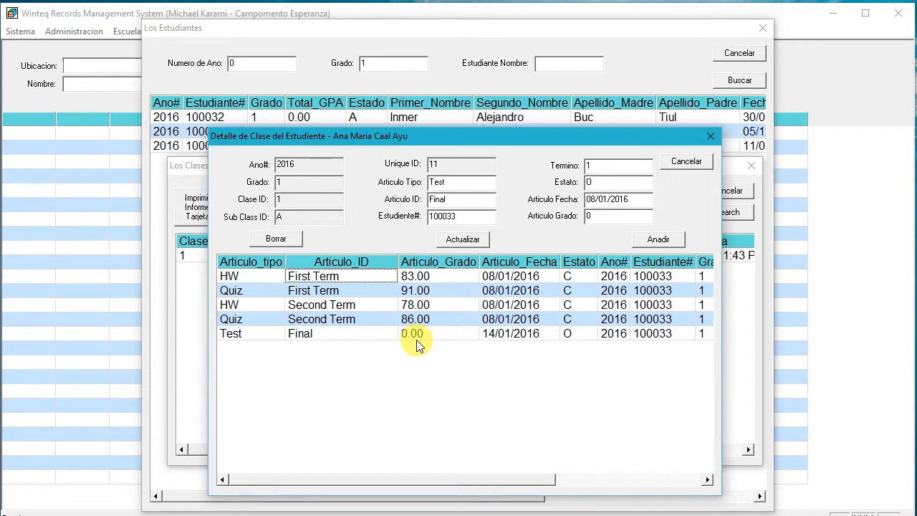
click(686, 165)
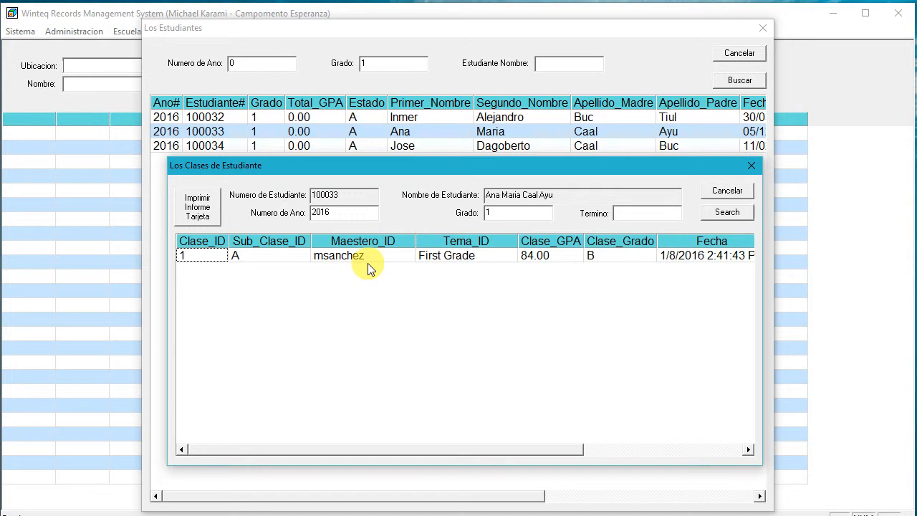
Preview the student's printable report card, and close the preview and the student's class records.
click(200, 209)
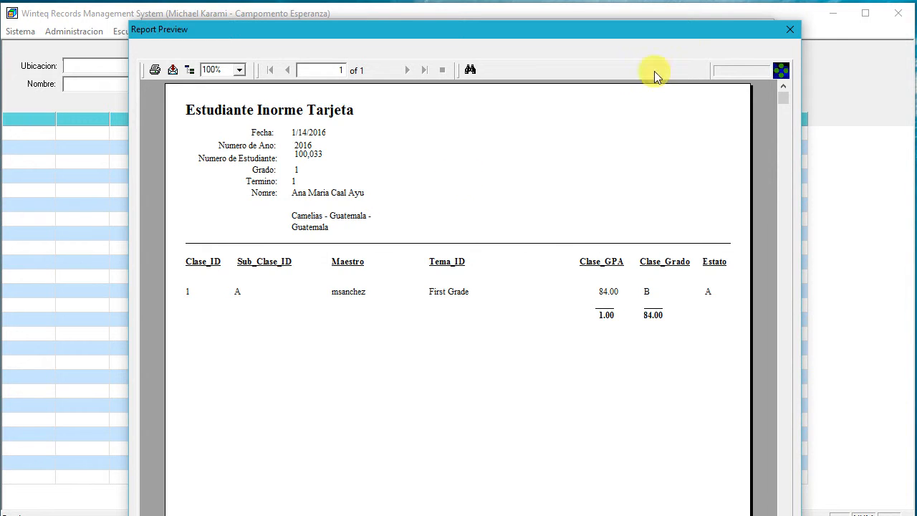
click(790, 31)
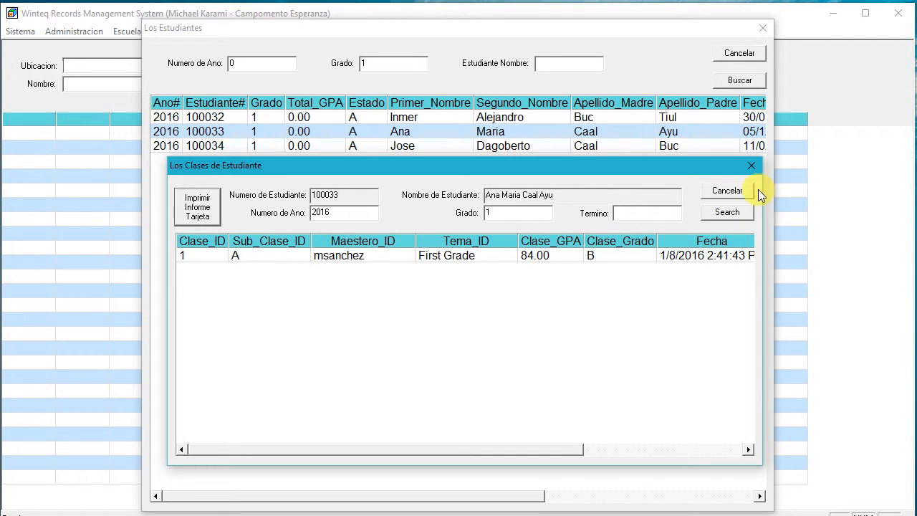
click(729, 191)
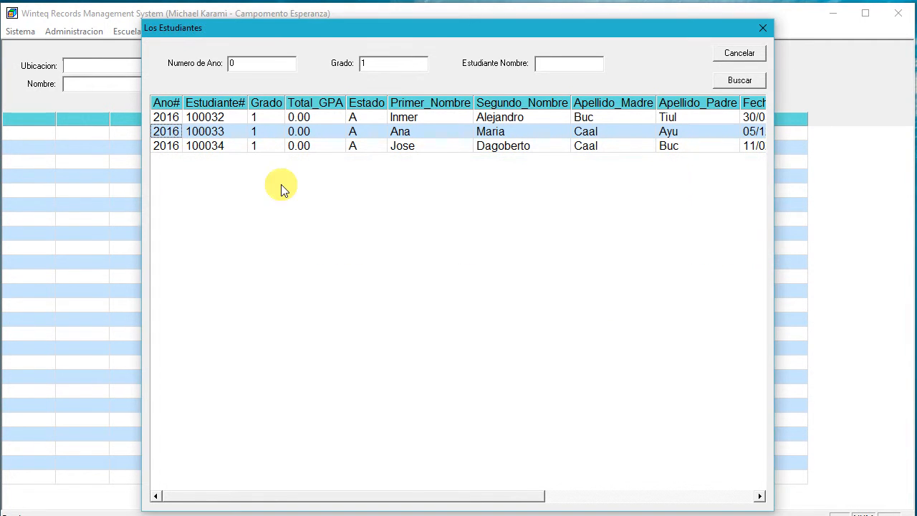
Try to promote the second listed student to grade 2, class 2, sub-class A.
right_click(212, 136)
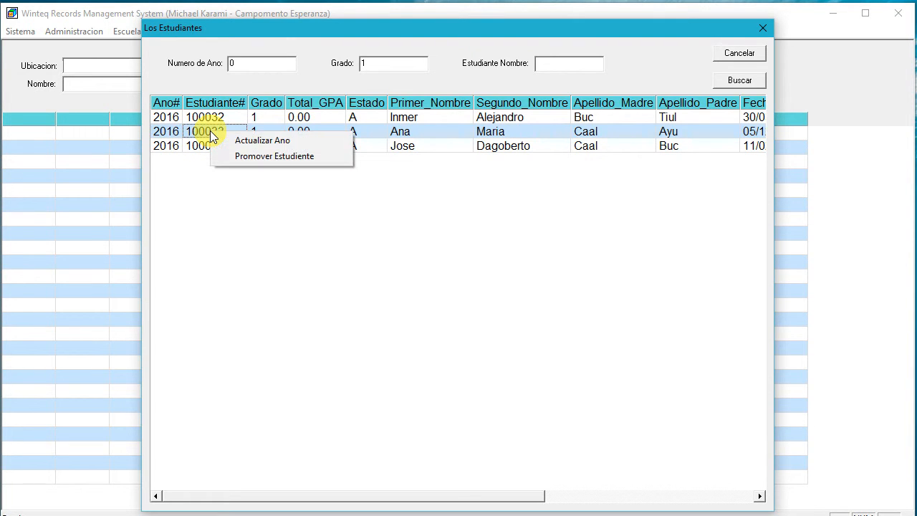
click(260, 158)
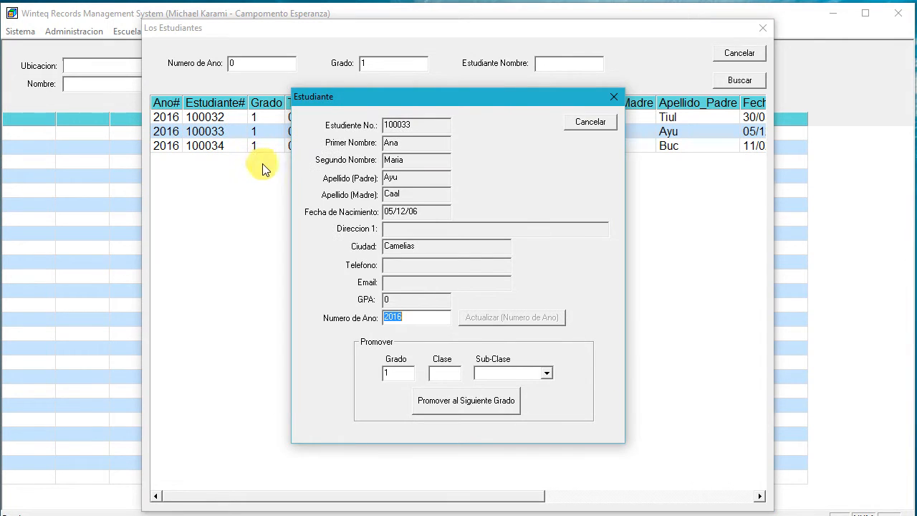
double_click(394, 373)
text(2)
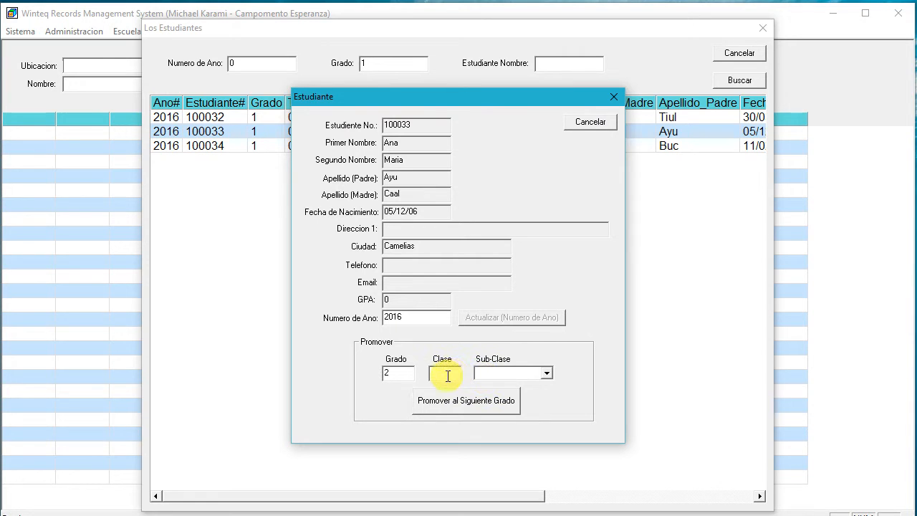
text(2)
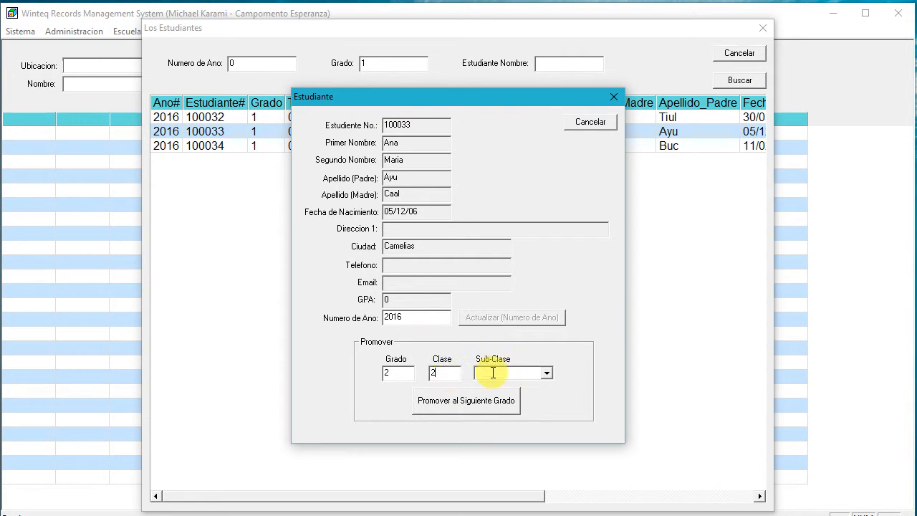
click(547, 373)
click(487, 386)
click(449, 405)
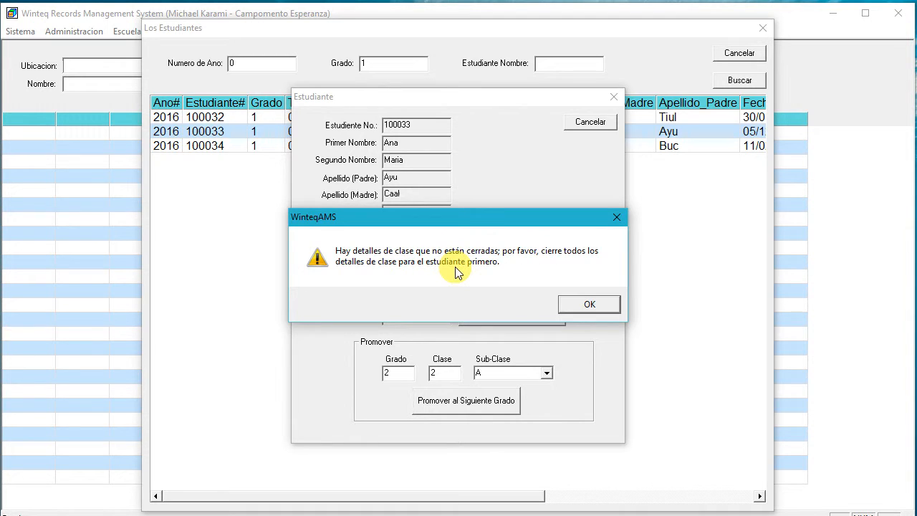
click(594, 309)
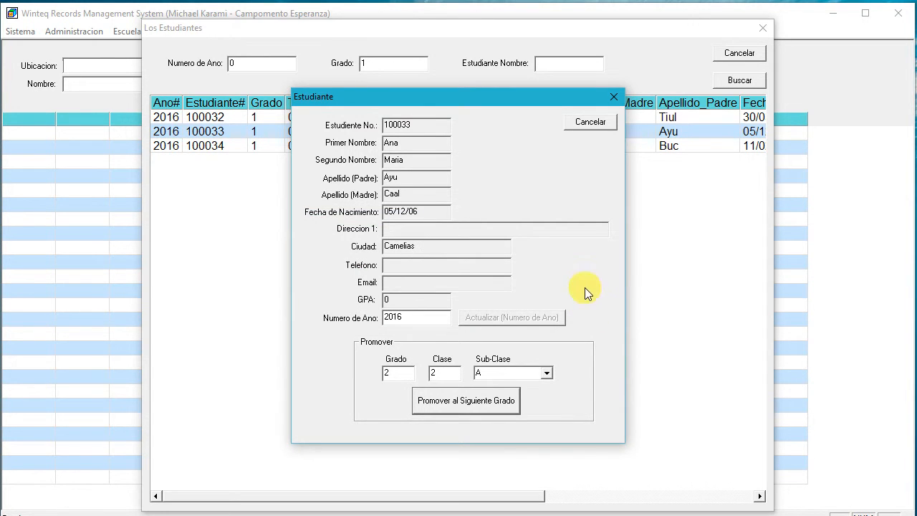
click(595, 126)
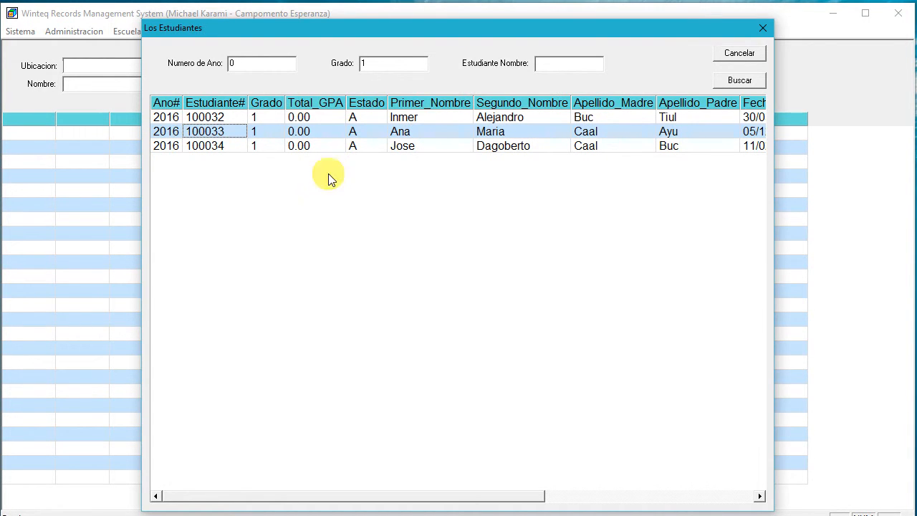
Open the class records of the second listed student and view the details of their First Grade class.
click(167, 135)
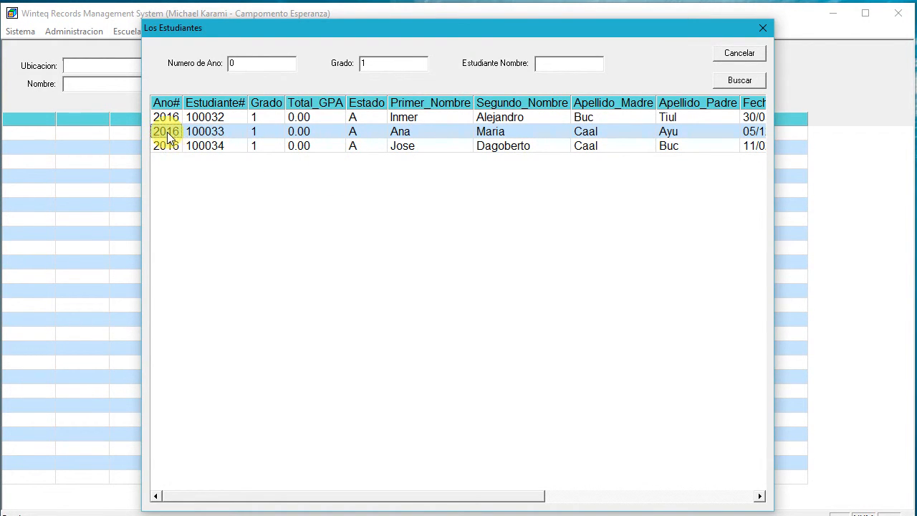
double_click(167, 135)
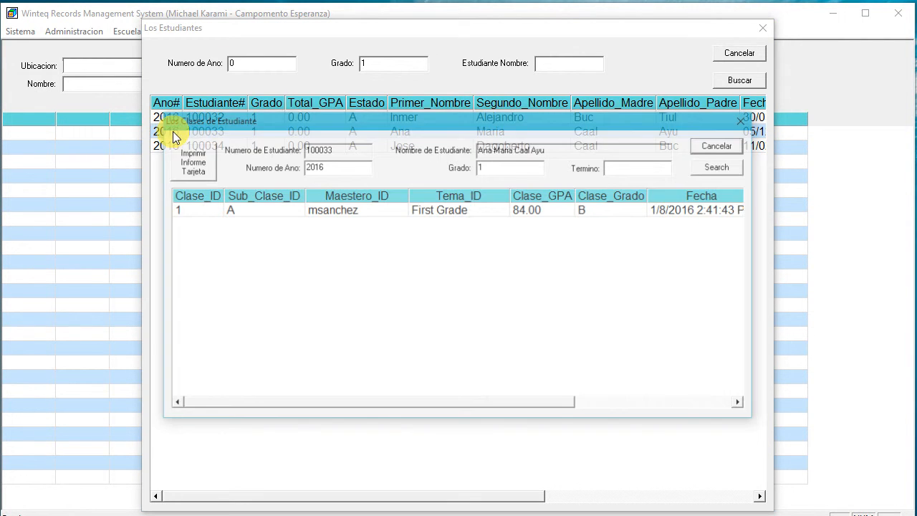
double_click(262, 211)
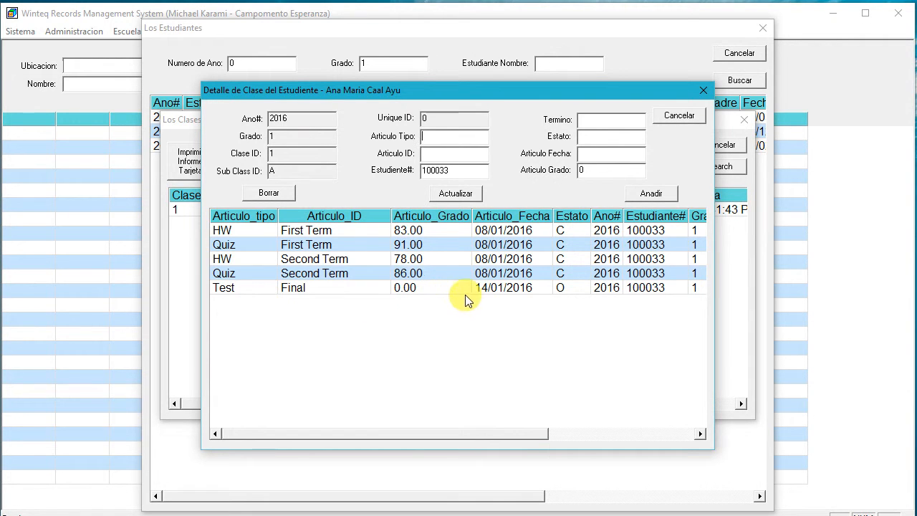
Update the Final test to term 1, status C and grade 98, and close the class details.
click(420, 289)
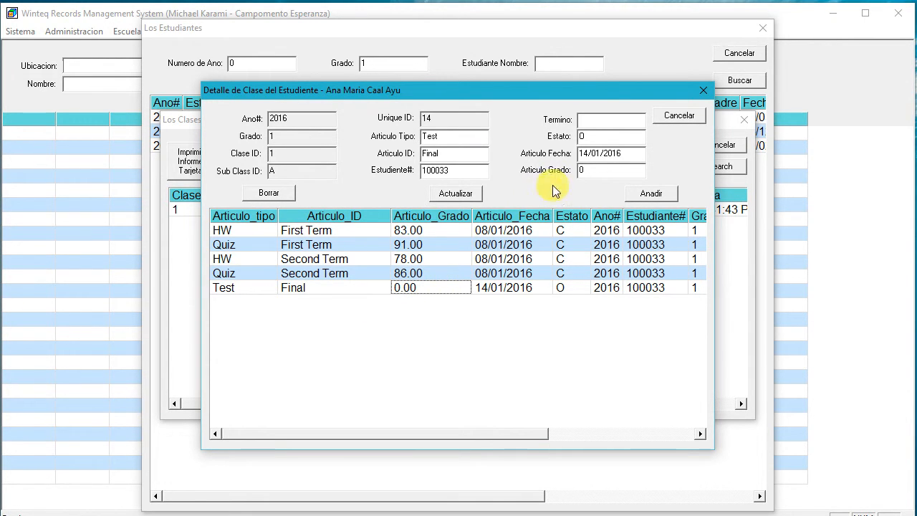
click(589, 121)
text(1)
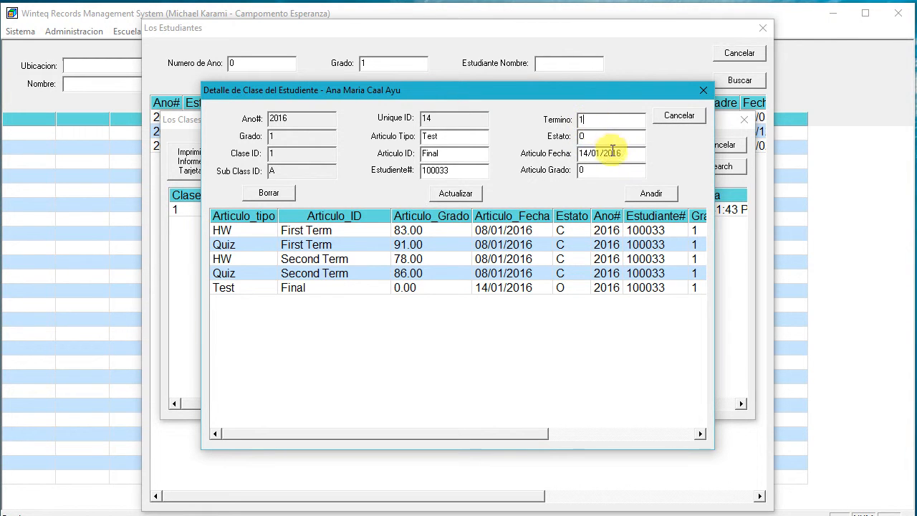
double_click(580, 137)
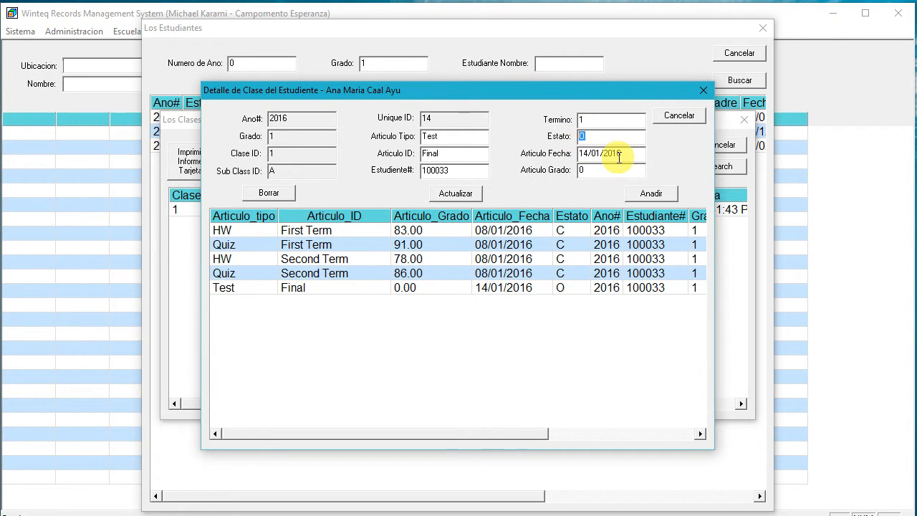
text(C)
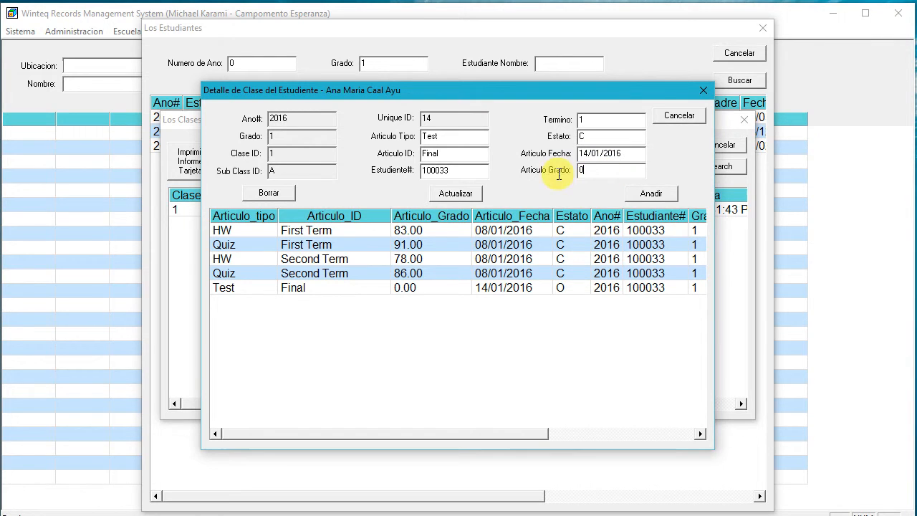
double_click(584, 171)
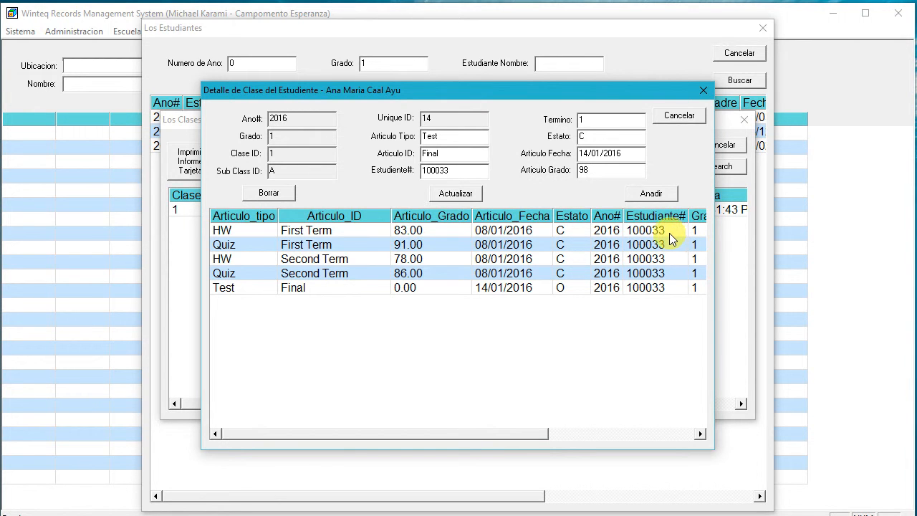
click(458, 195)
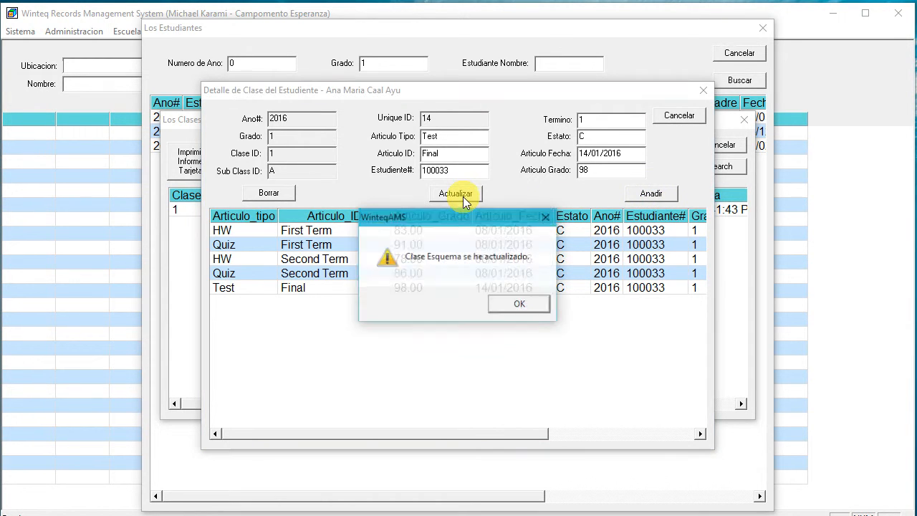
click(519, 304)
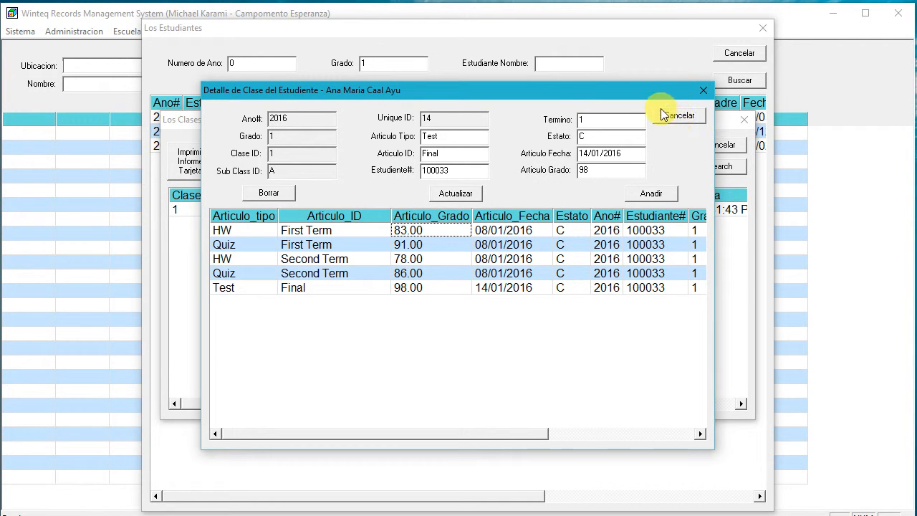
drag(517, 90, 527, 230)
click(689, 251)
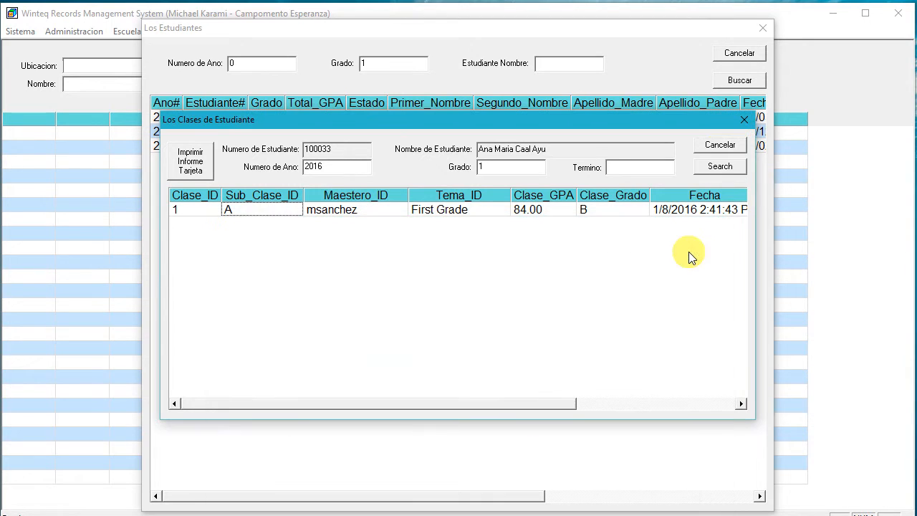
Refresh the student's class records, preview the printable report card, and close the preview and the class records.
click(726, 166)
click(192, 163)
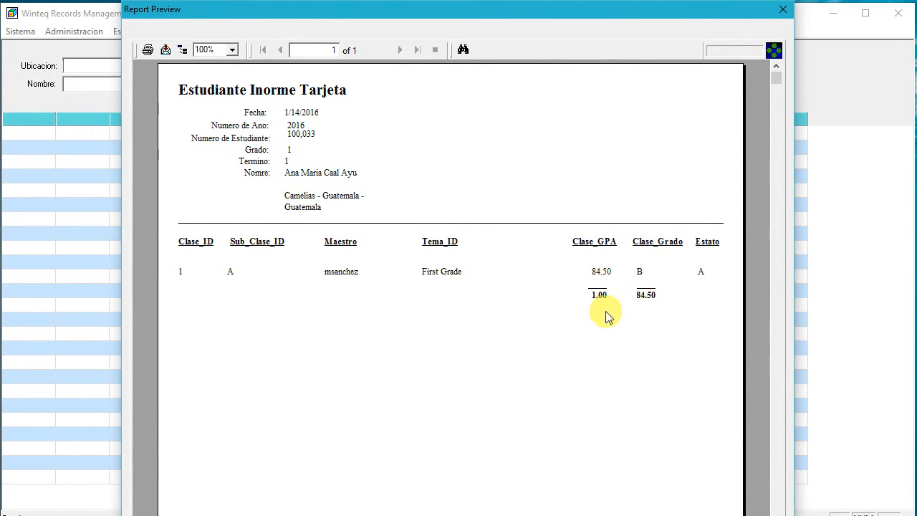
click(783, 9)
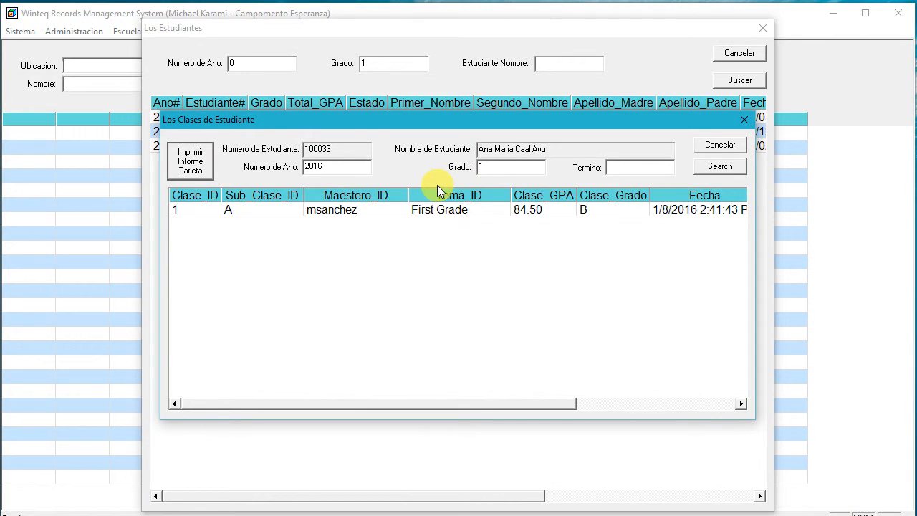
click(718, 147)
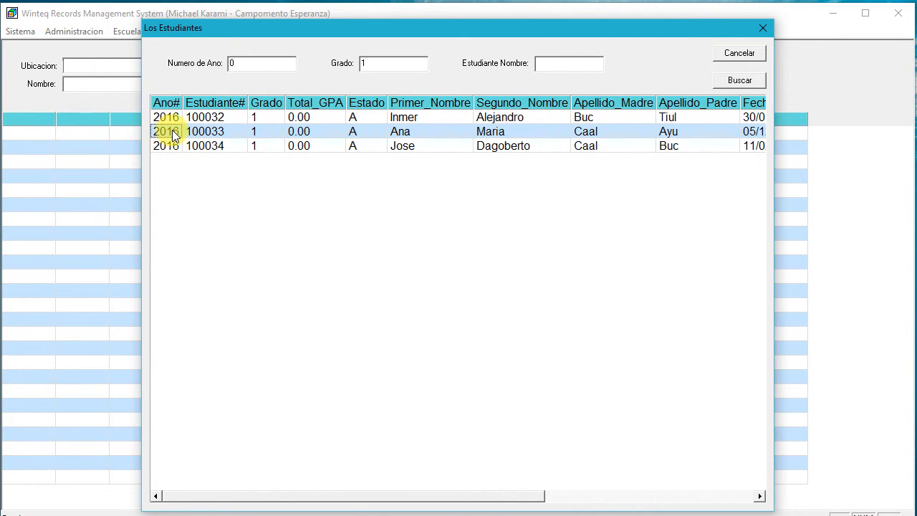
Promote the second listed student to grade 2, class 2, sub-class A, and close the student form.
right_click(174, 133)
click(207, 153)
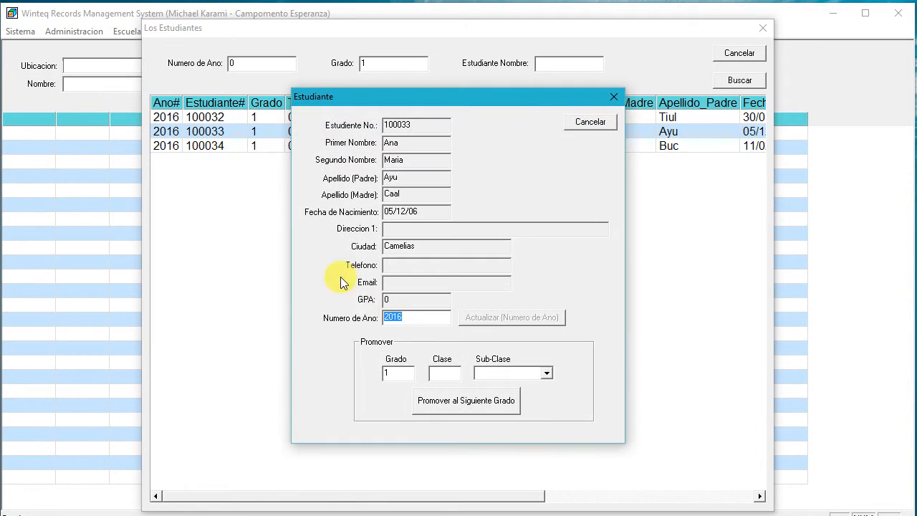
drag(395, 375, 378, 378)
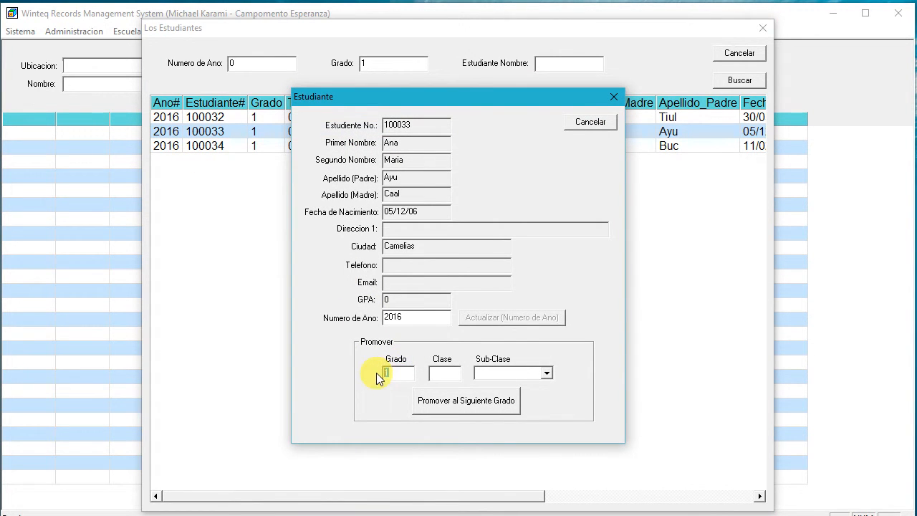
text(2)
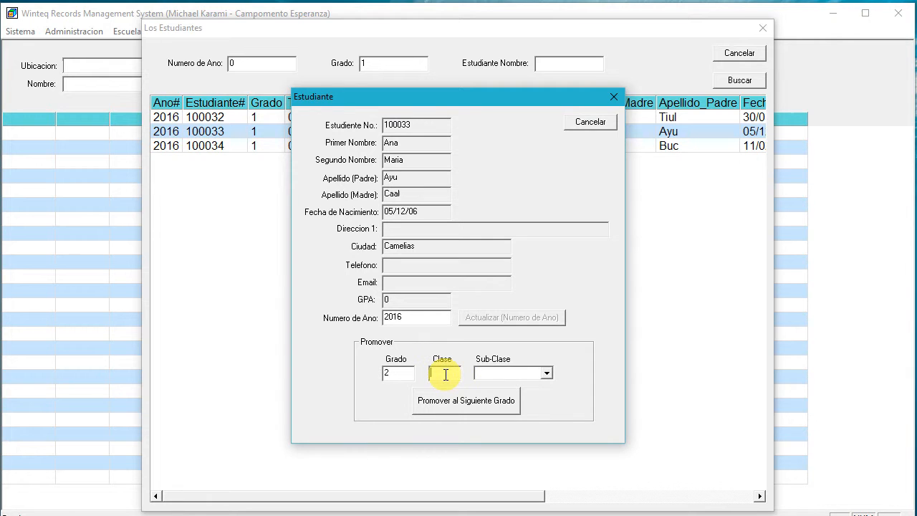
text(2)
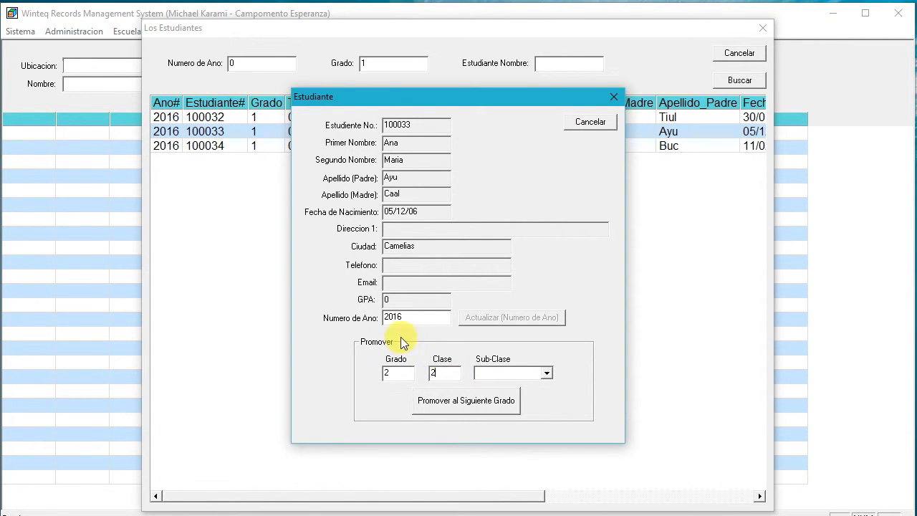
click(547, 373)
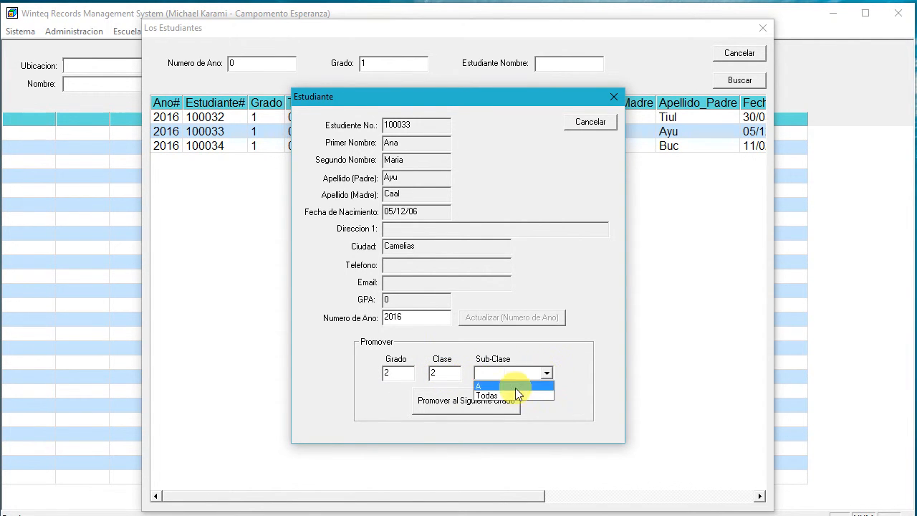
click(486, 387)
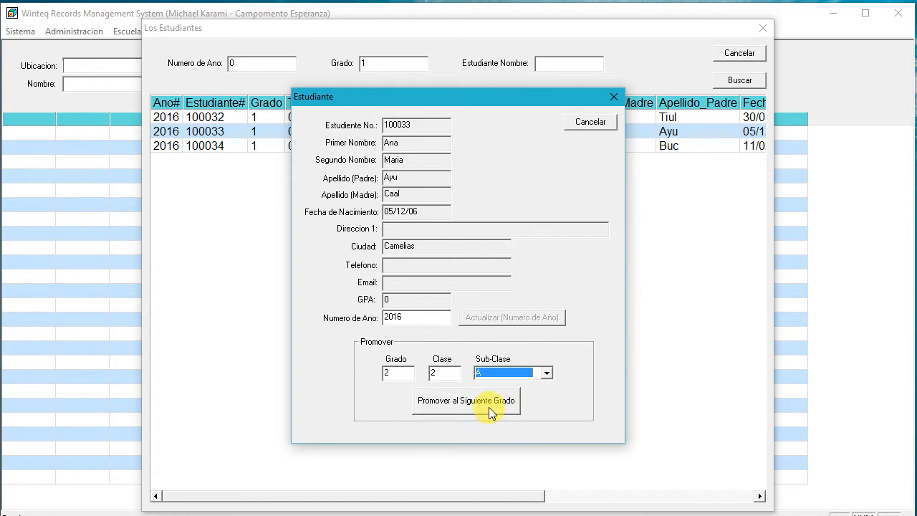
click(456, 402)
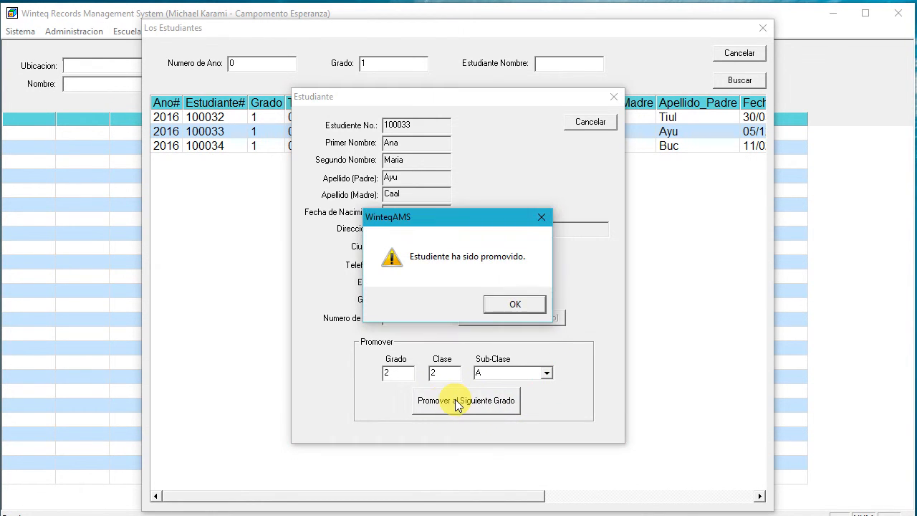
click(520, 305)
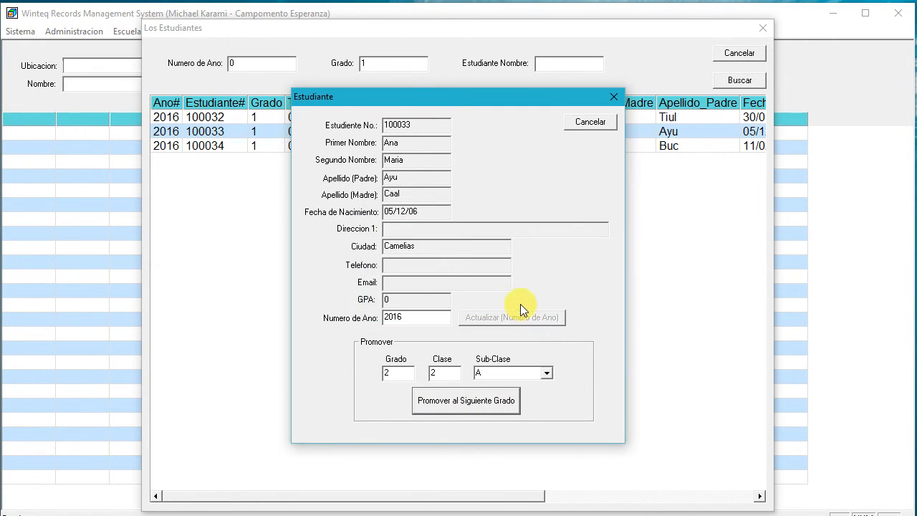
click(588, 123)
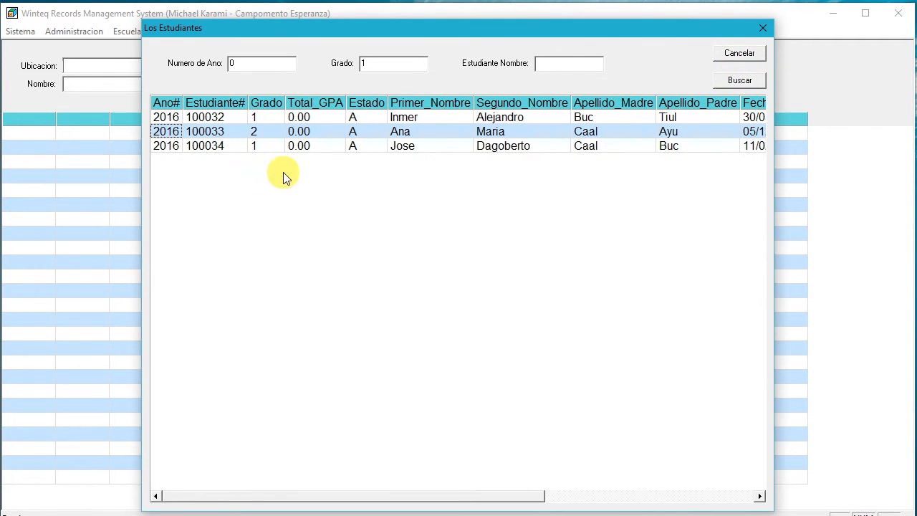
Check the promoted student's class records, and search the student list with grade 0 to browse its last entries.
double_click(211, 135)
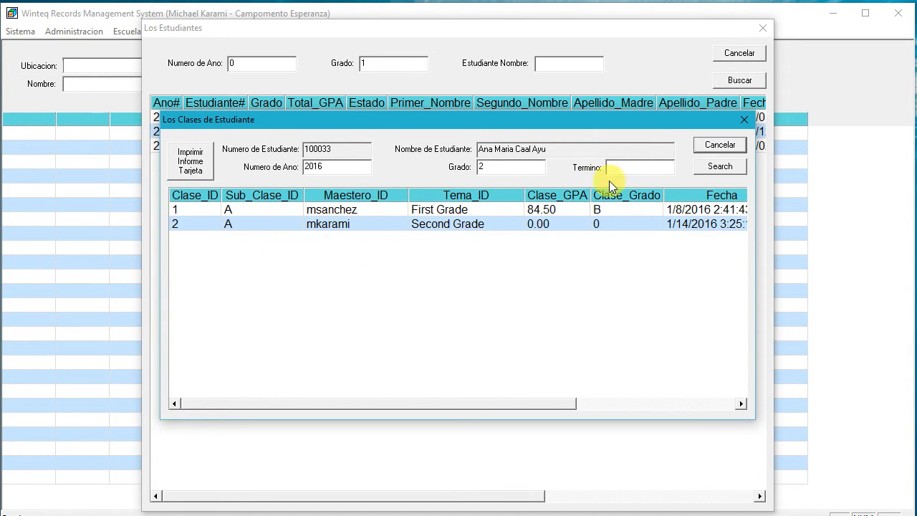
click(720, 145)
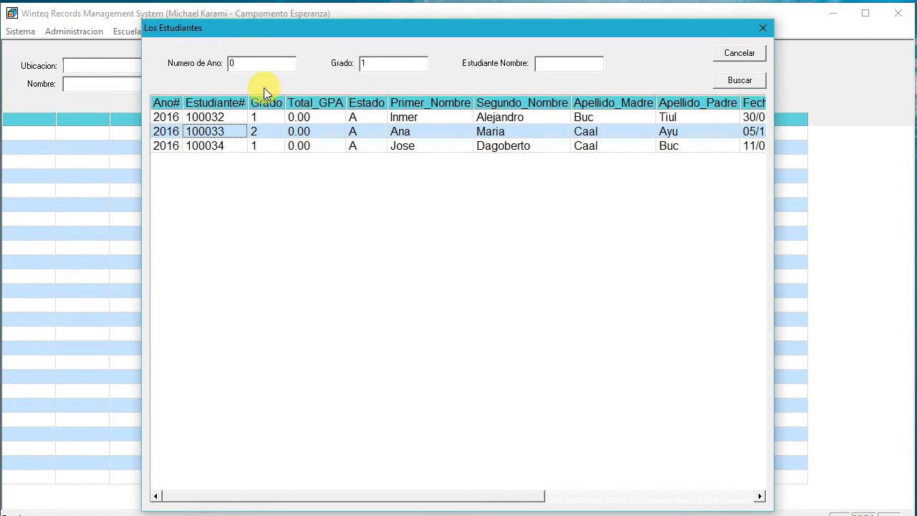
double_click(379, 64)
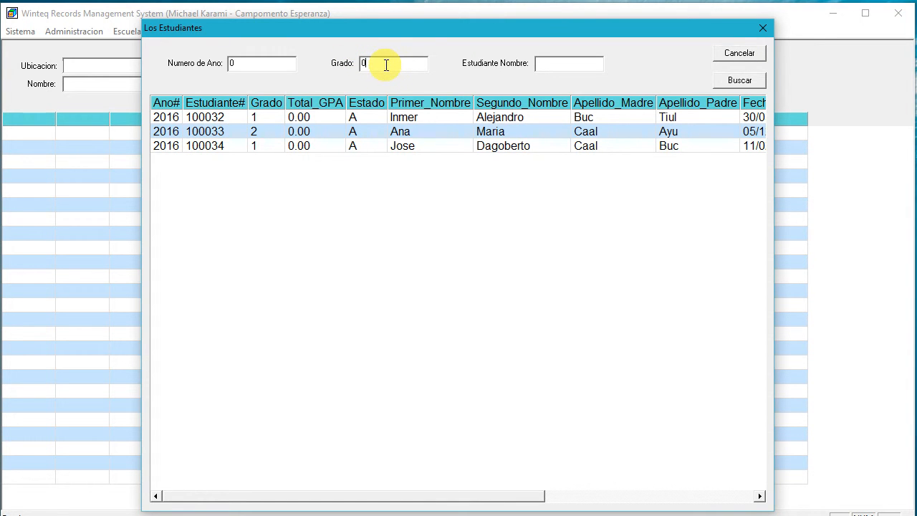
text(0)
key(Return)
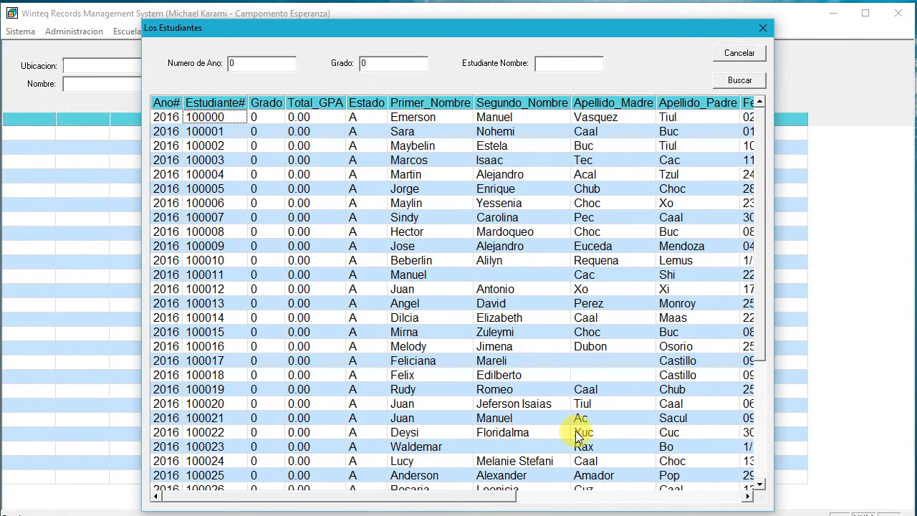
click(760, 469)
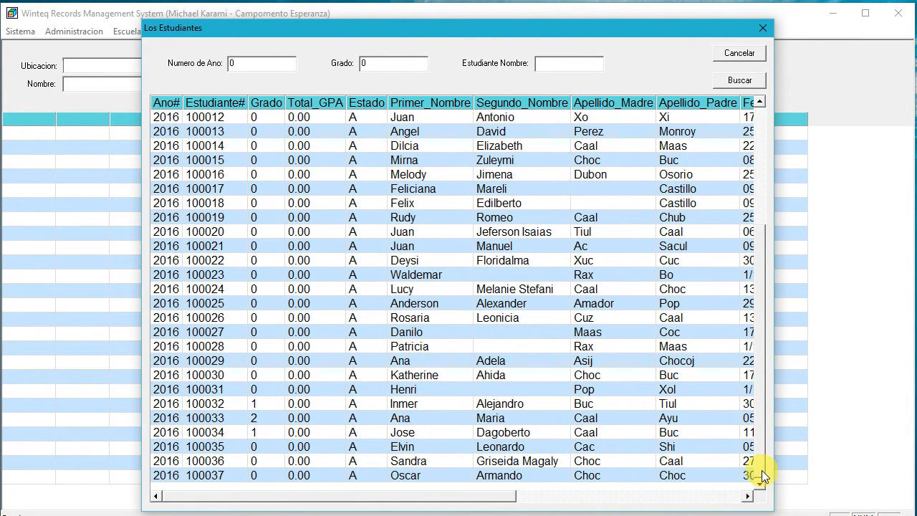
View the year-update form of the fifth visible student, and close the form and the student list without changes.
right_click(215, 178)
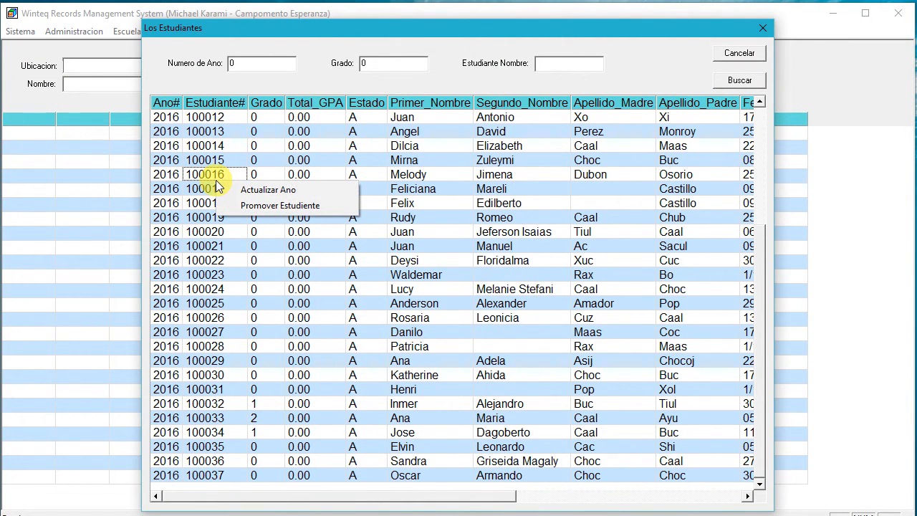
click(279, 191)
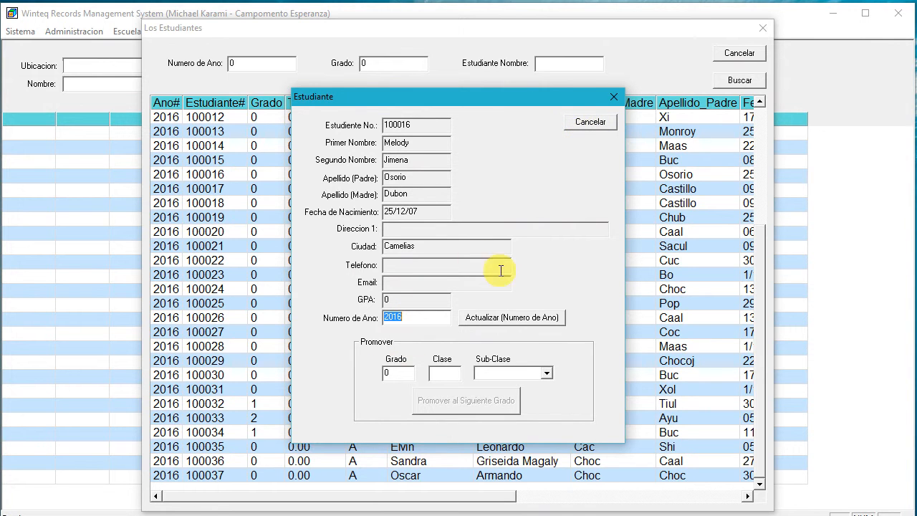
click(590, 123)
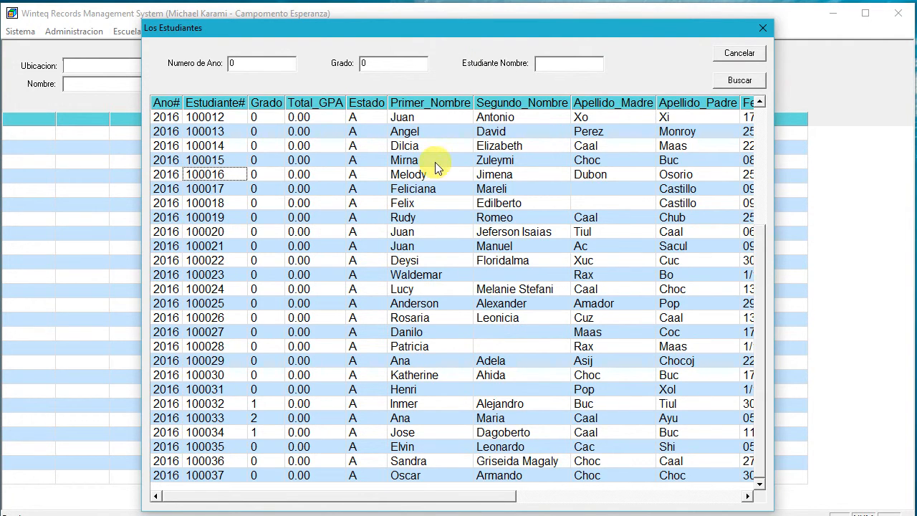
click(738, 55)
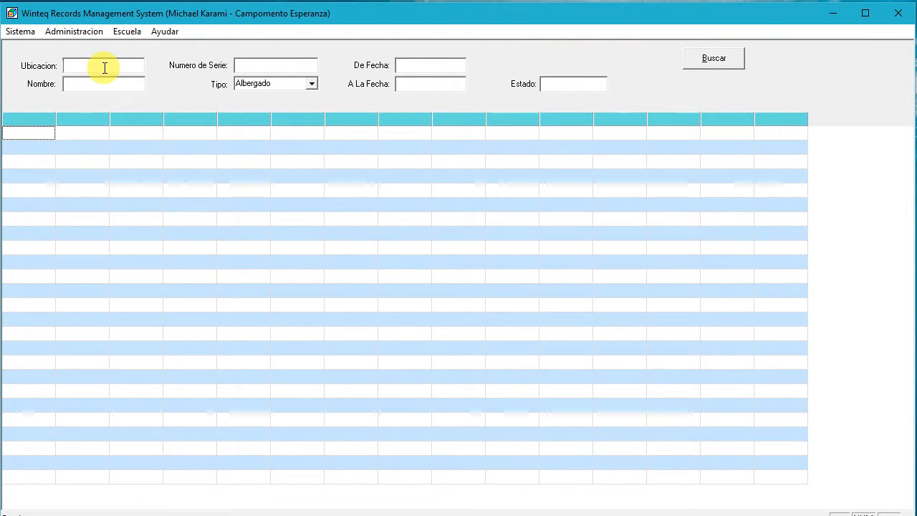